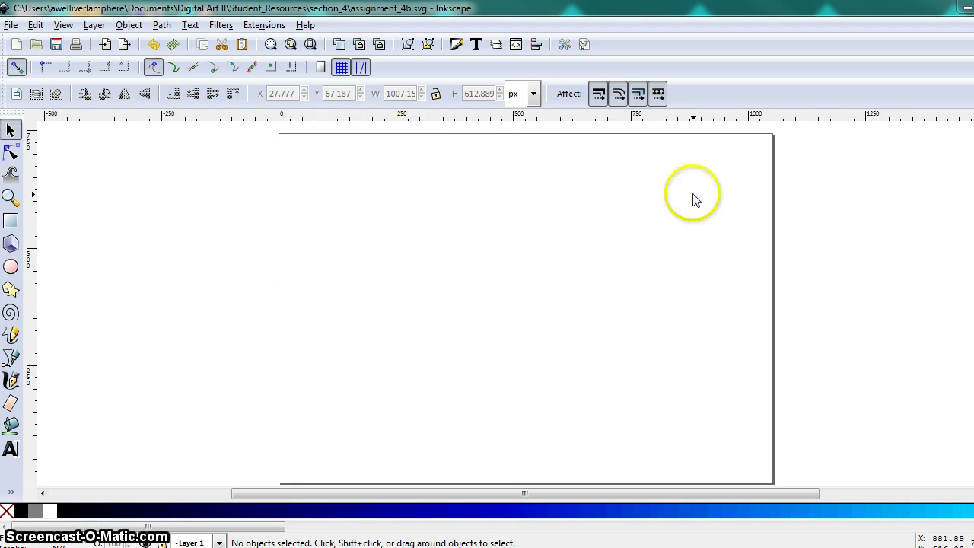
Start an image import and browse from Student_Resources into the section_3 folder.
click(328, 411)
click(36, 95)
click(19, 24)
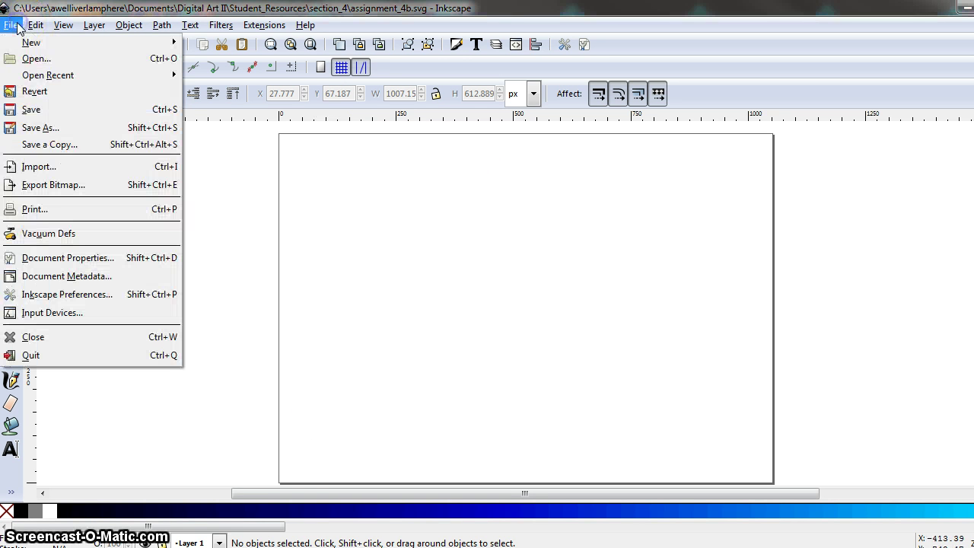
click(56, 170)
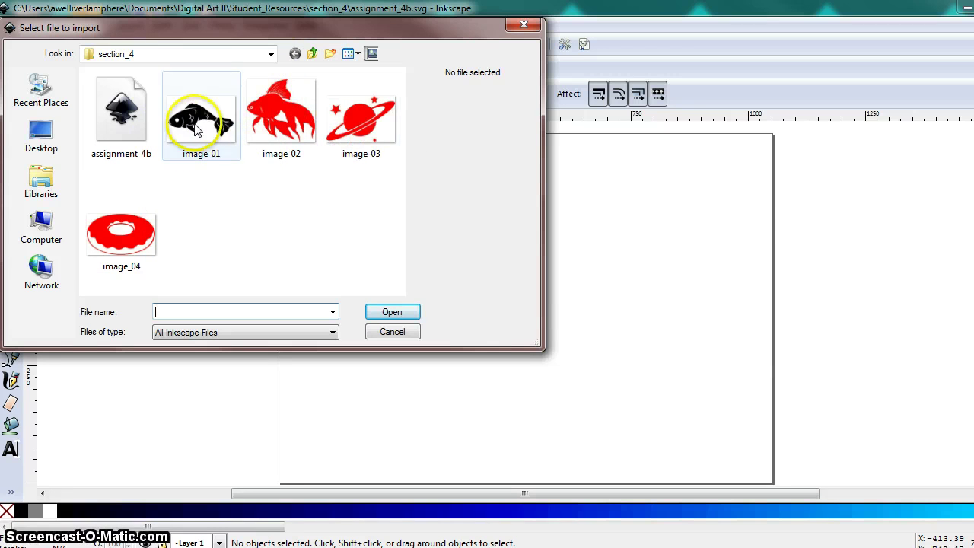
click(312, 54)
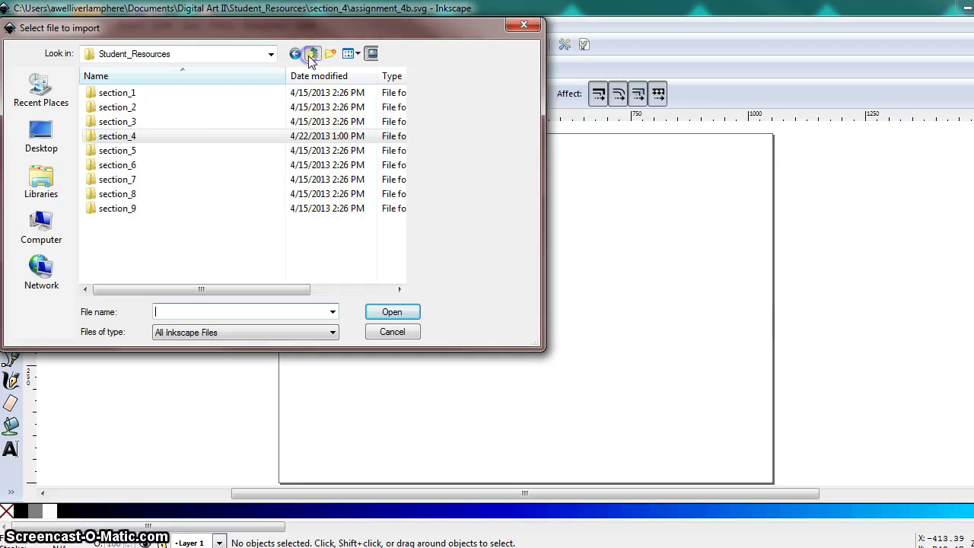
double_click(153, 123)
drag(403, 115, 385, 201)
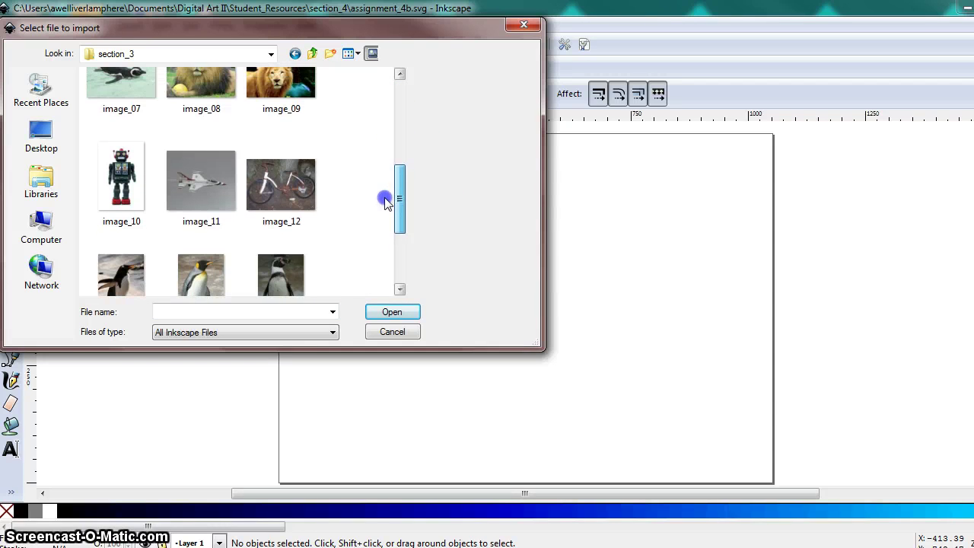
Import image_03 from section_4 and place it at the page's top-left corner.
click(313, 52)
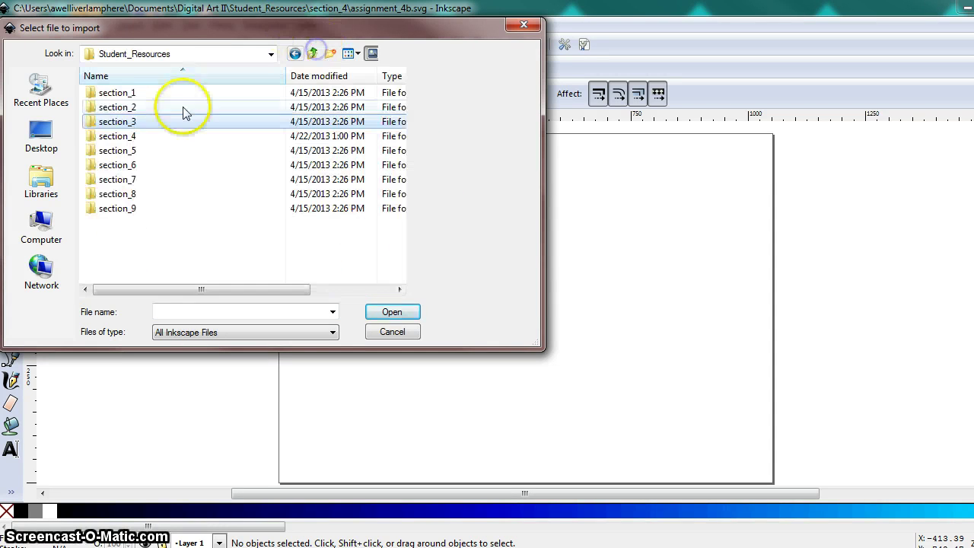
click(131, 137)
double_click(131, 137)
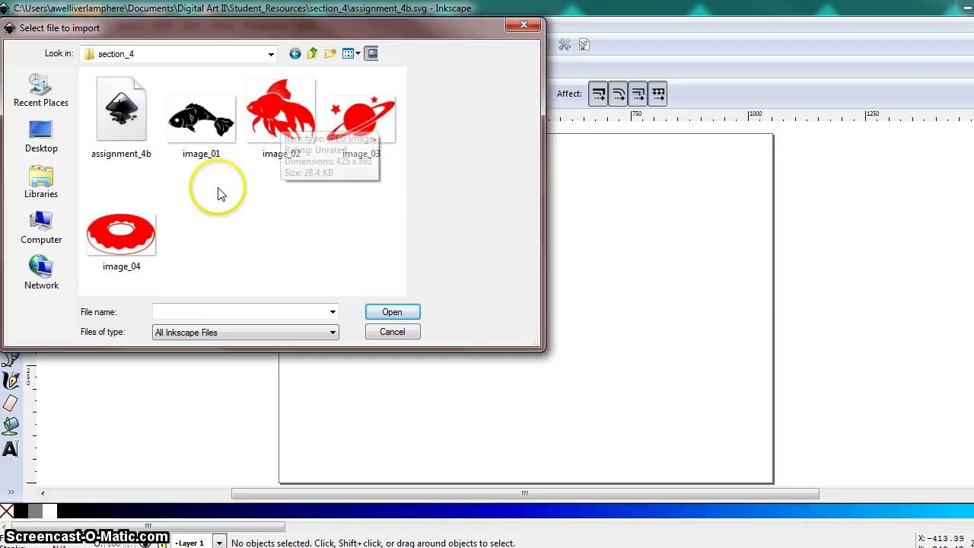
click(373, 125)
double_click(373, 126)
drag(453, 320, 364, 187)
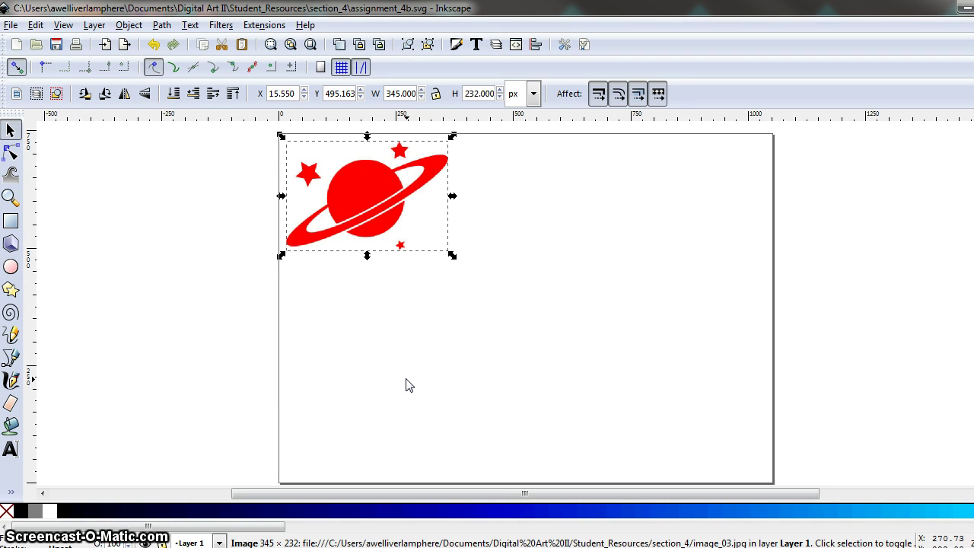
Paste further planet copies and move the bottom-left copy down into the second row.
click(430, 387)
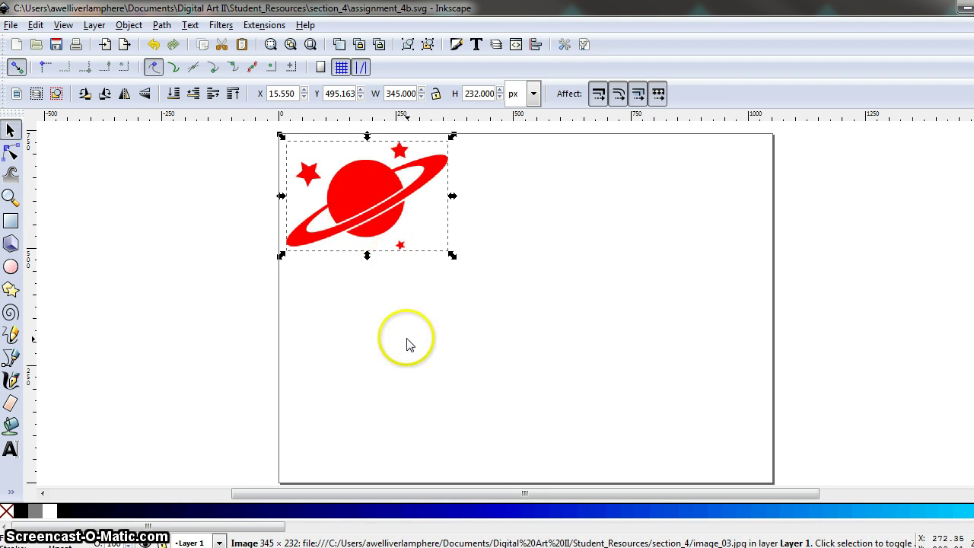
key(ctrl+v)
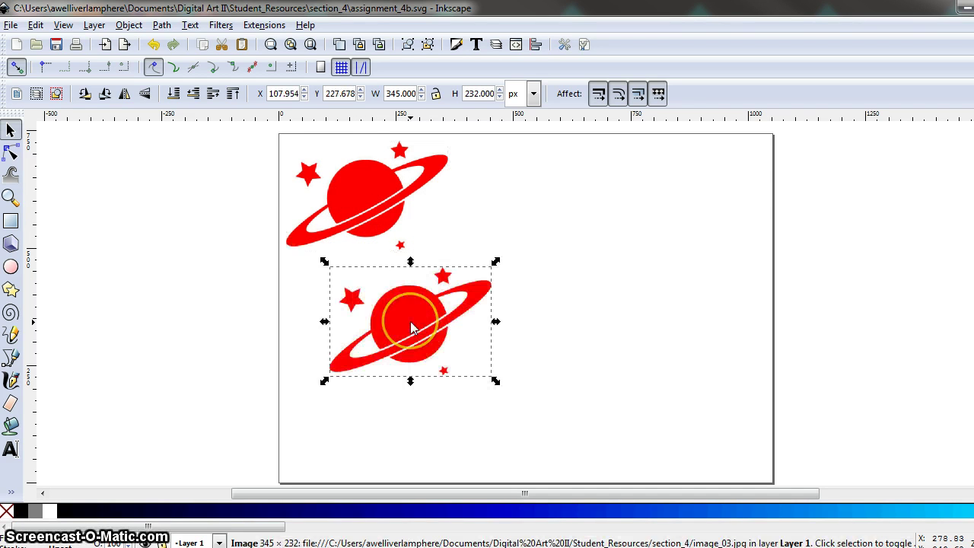
key(ctrl+v)
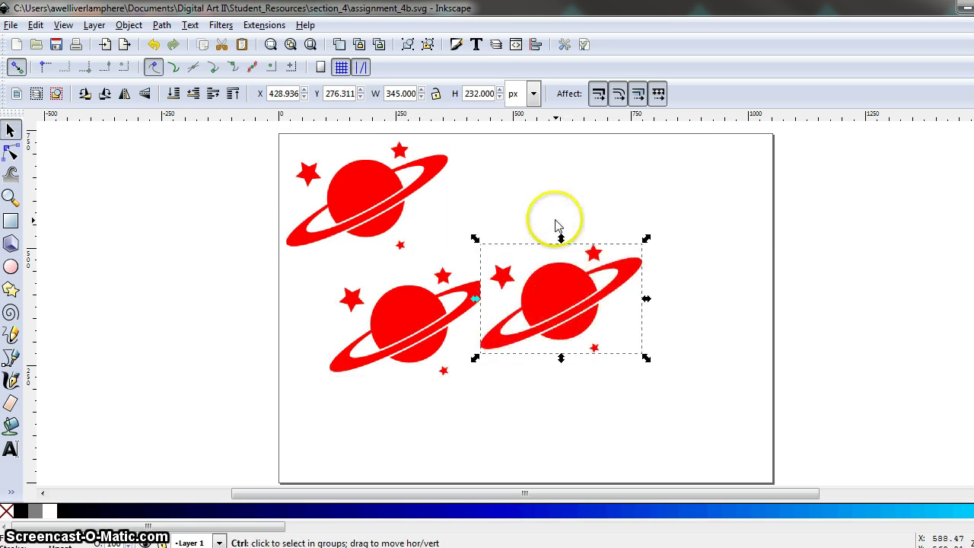
key(ctrl+v)
key(ctrl+v)
key(ctrl+v)
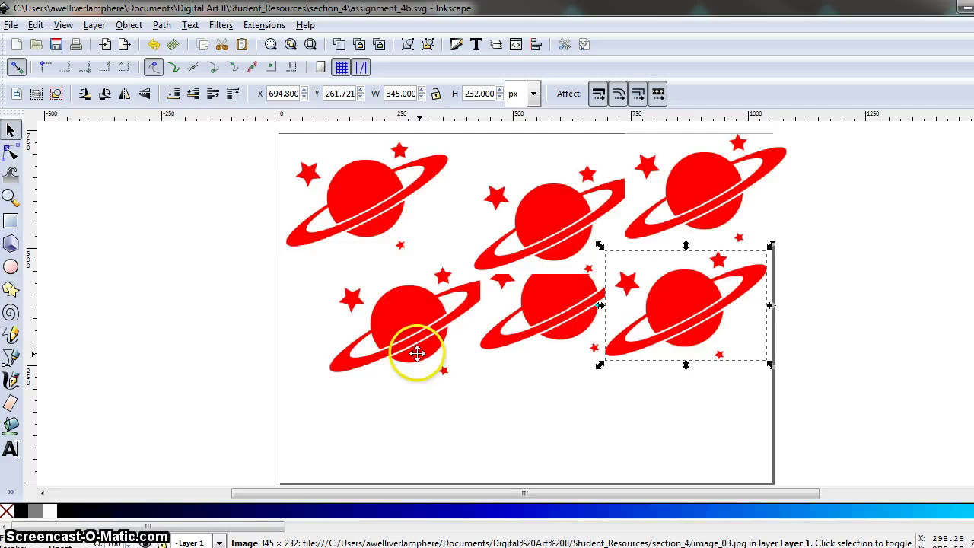
drag(413, 347, 382, 424)
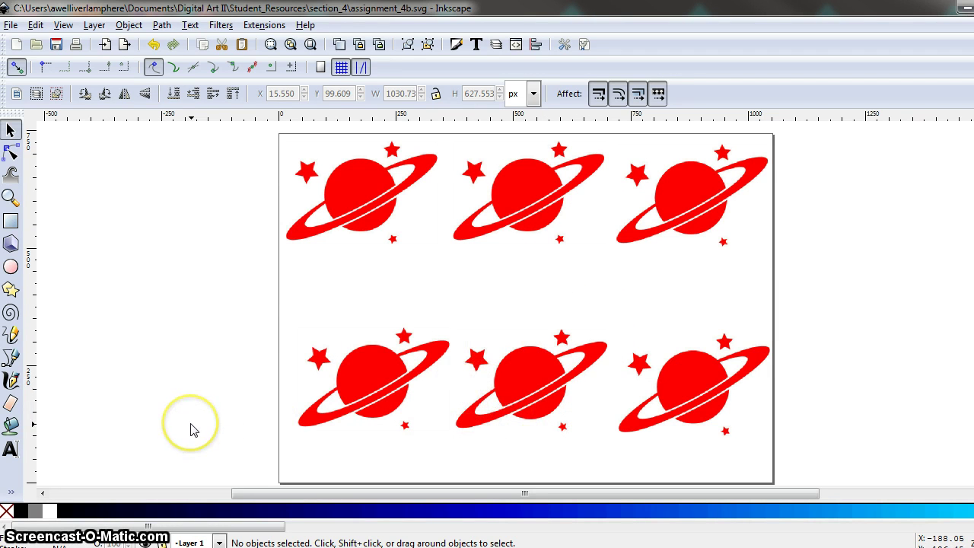
Trace the top-left planet with Brightness cutoff at threshold 0.500 into a black path.
click(332, 205)
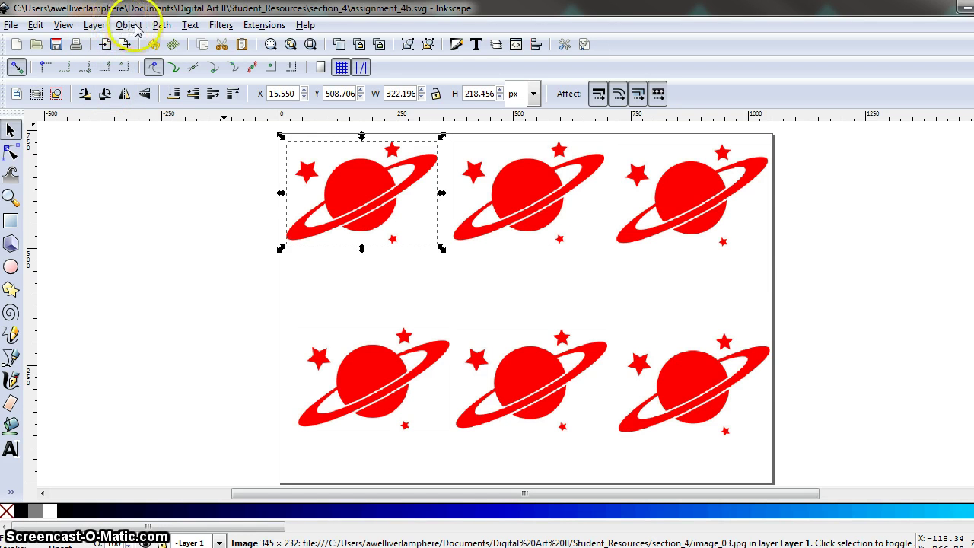
click(160, 25)
click(200, 80)
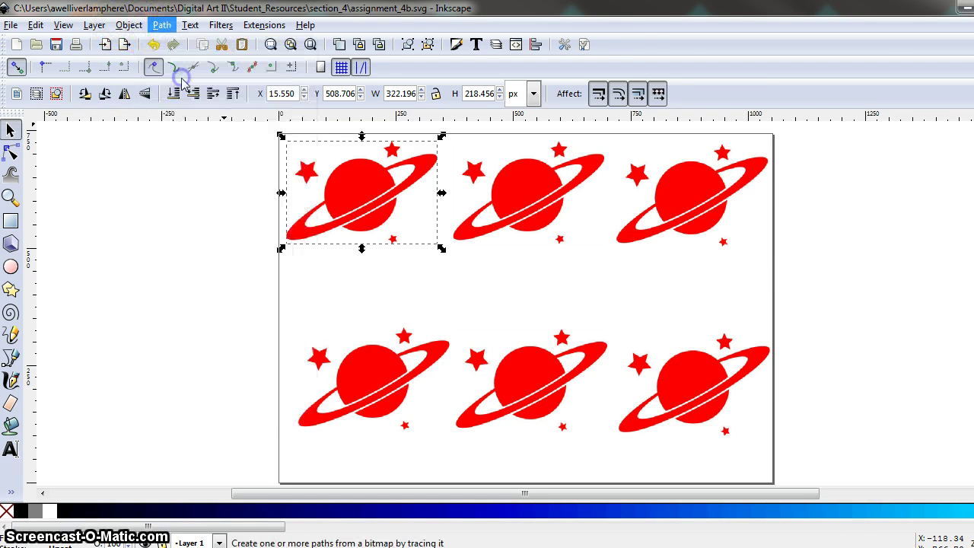
drag(832, 19, 683, 61)
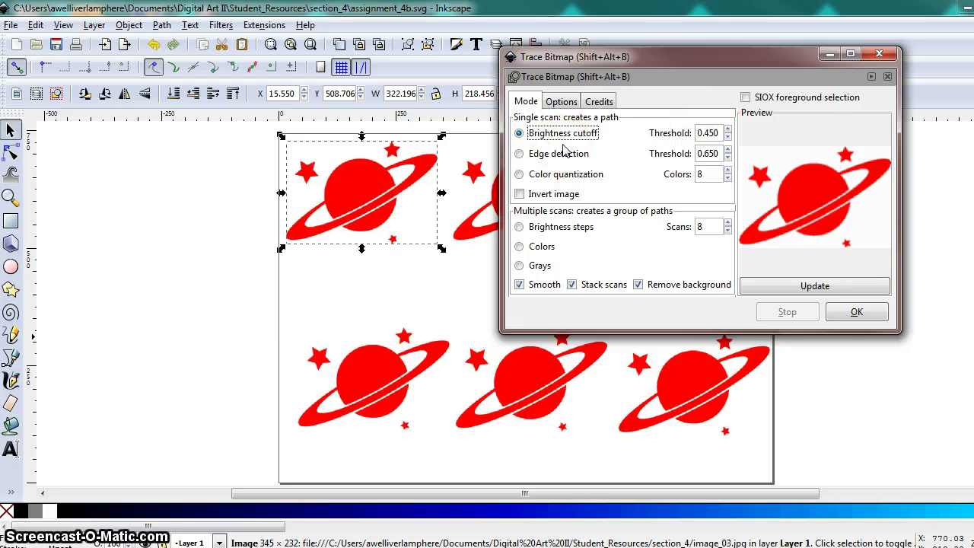
mouse_move(620, 61)
mouse_down()
mouse_move(661, 32)
mouse_move(701, 32)
mouse_up()
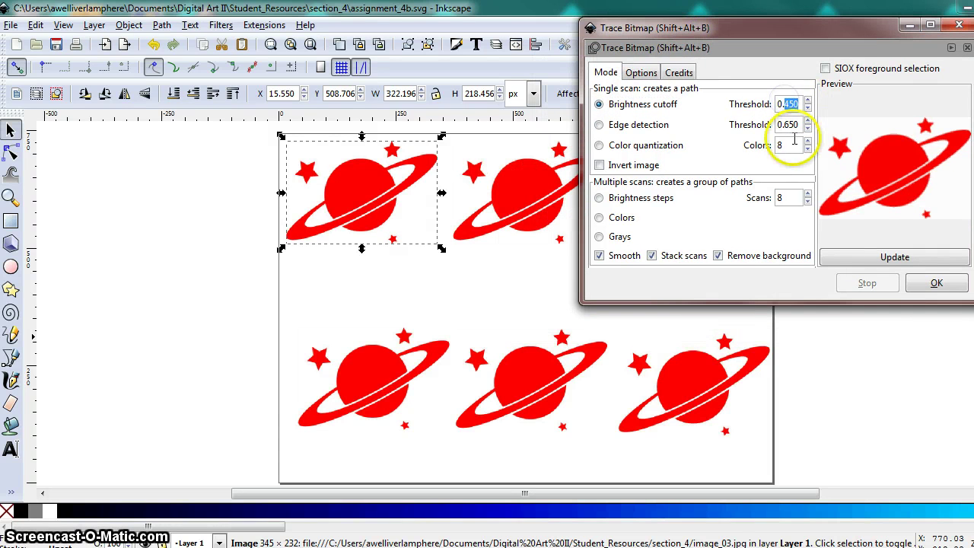
click(919, 263)
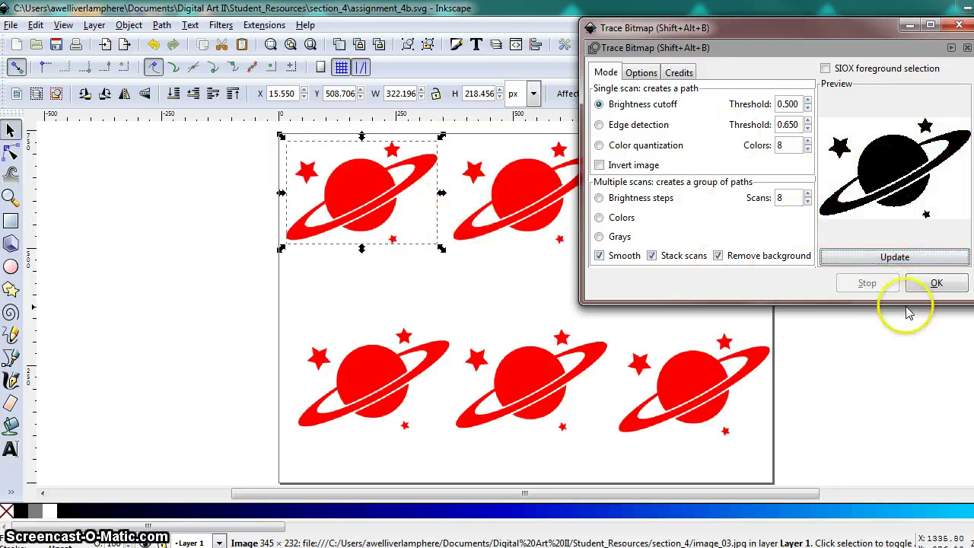
click(936, 286)
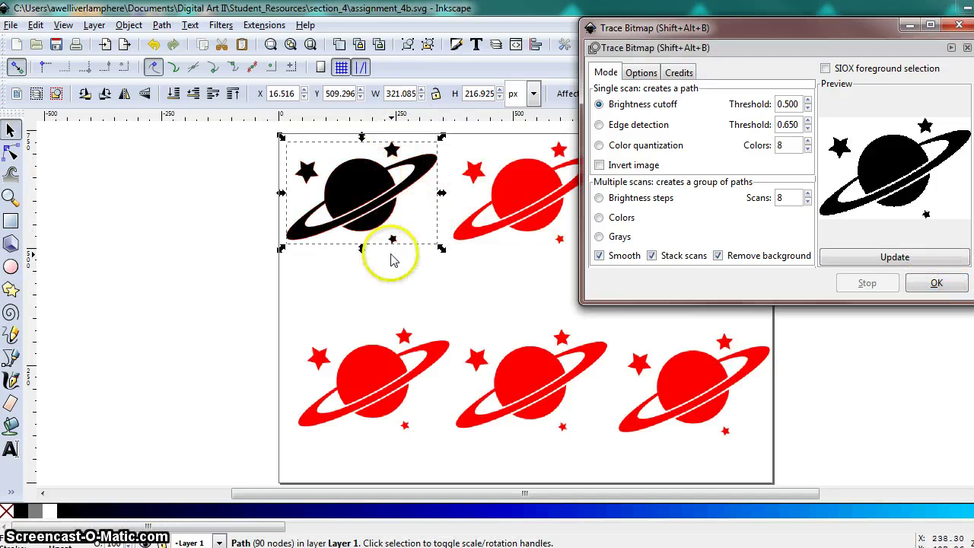
Trace the top-middle planet with Edge detection into an outline path.
click(519, 198)
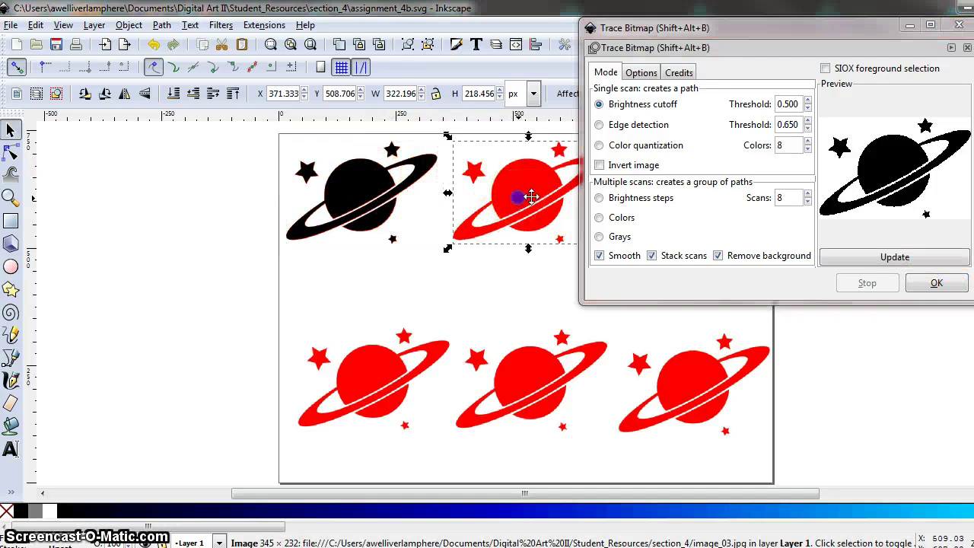
click(599, 125)
click(892, 259)
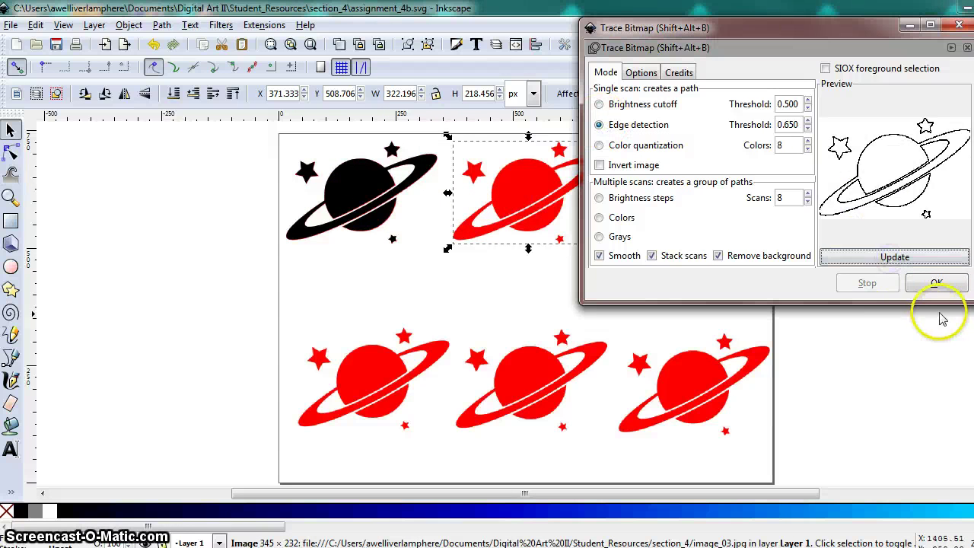
click(938, 284)
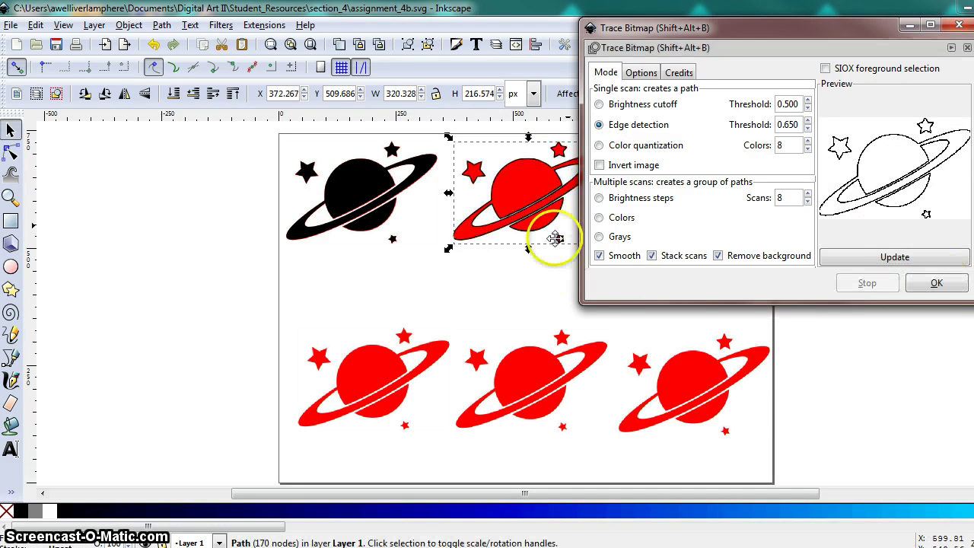
mouse_move(729, 27)
mouse_down()
mouse_move(143, 37)
mouse_move(256, 18)
mouse_move(271, 51)
mouse_up()
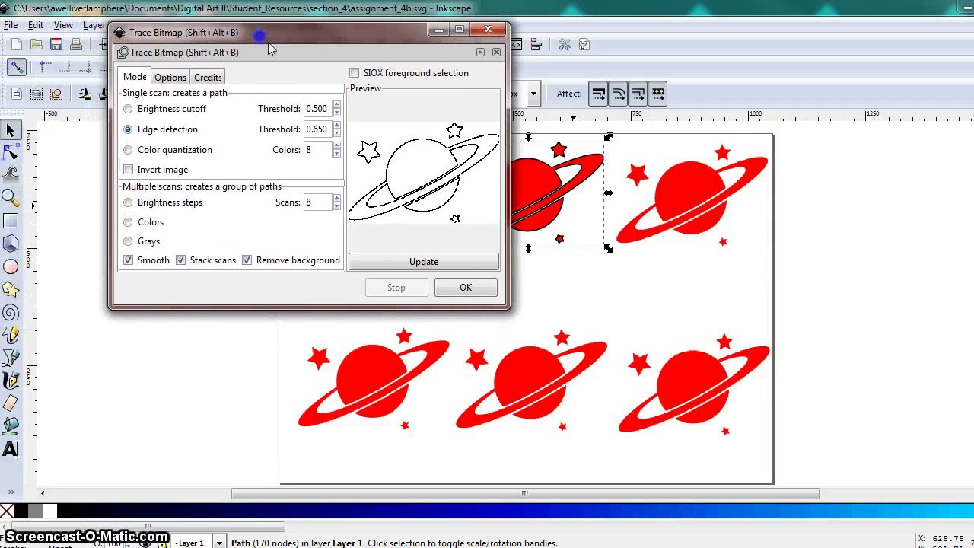
Preview a Color quantization trace of the top-right planet.
click(700, 201)
click(173, 150)
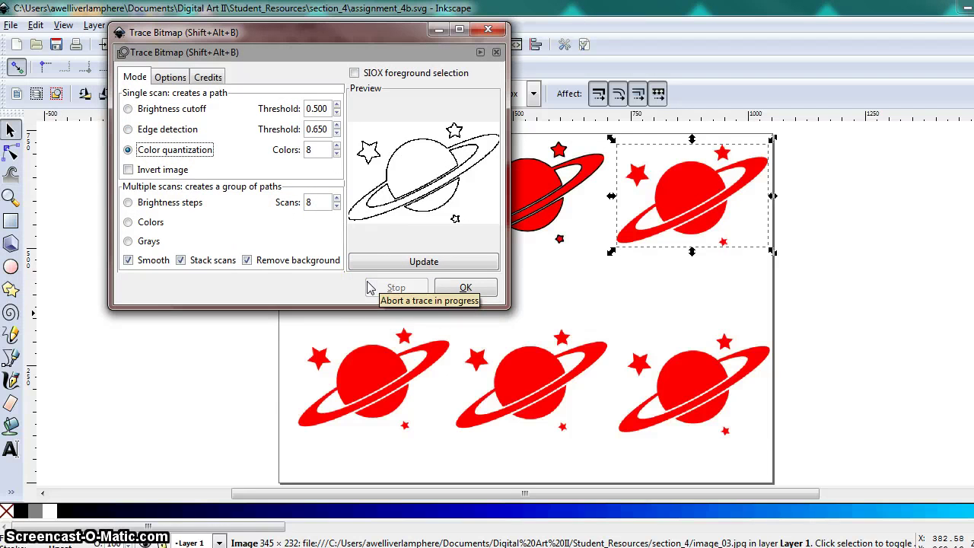
click(423, 262)
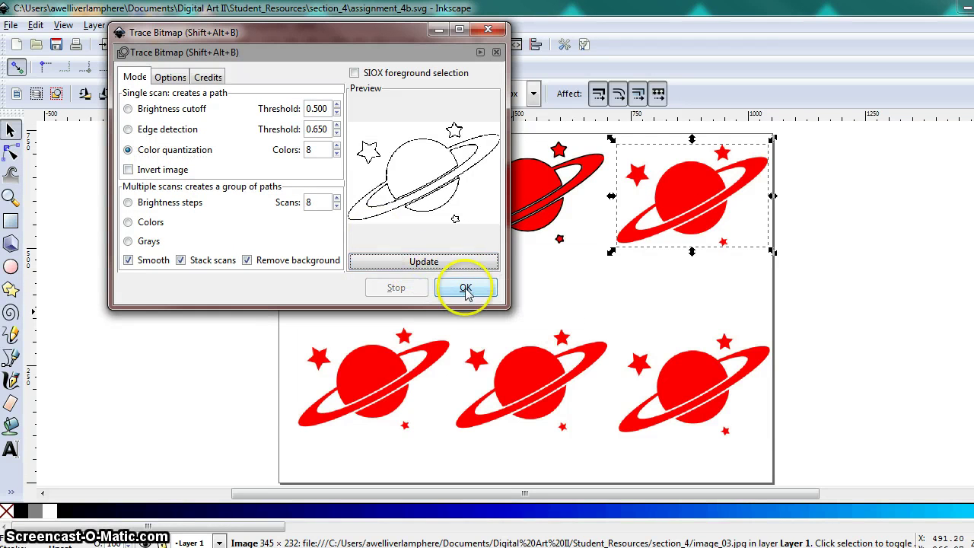
drag(307, 28, 708, 47)
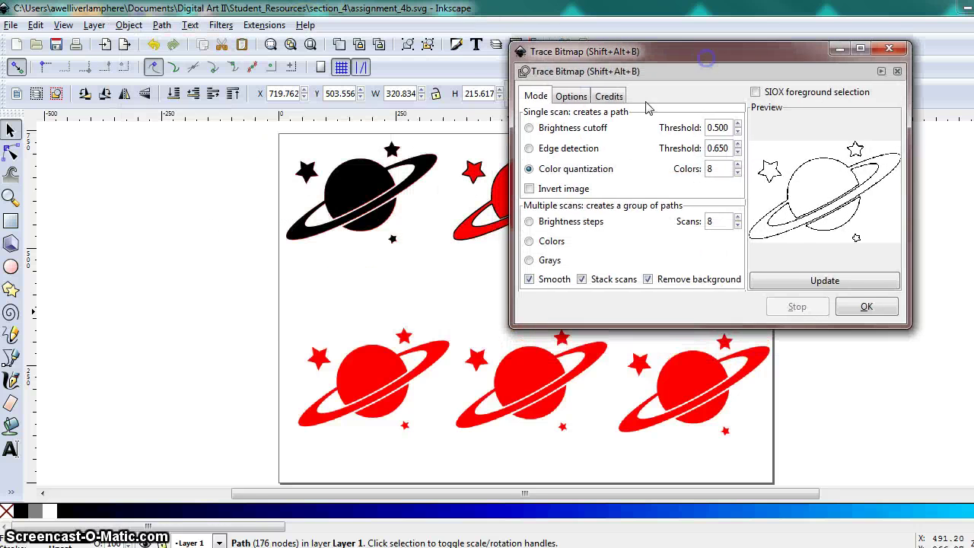
Trace the bottom-left planet using Brightness steps.
click(529, 223)
click(383, 374)
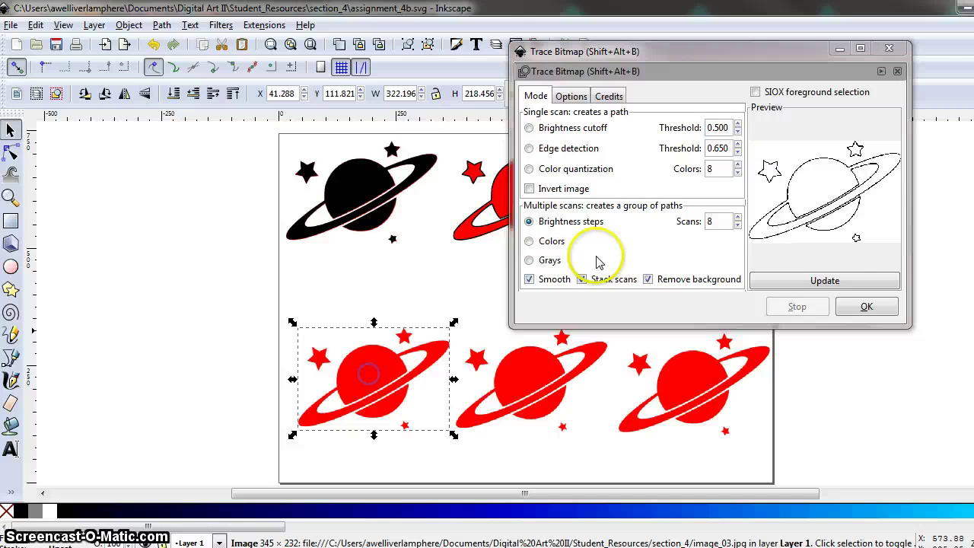
click(799, 282)
click(884, 316)
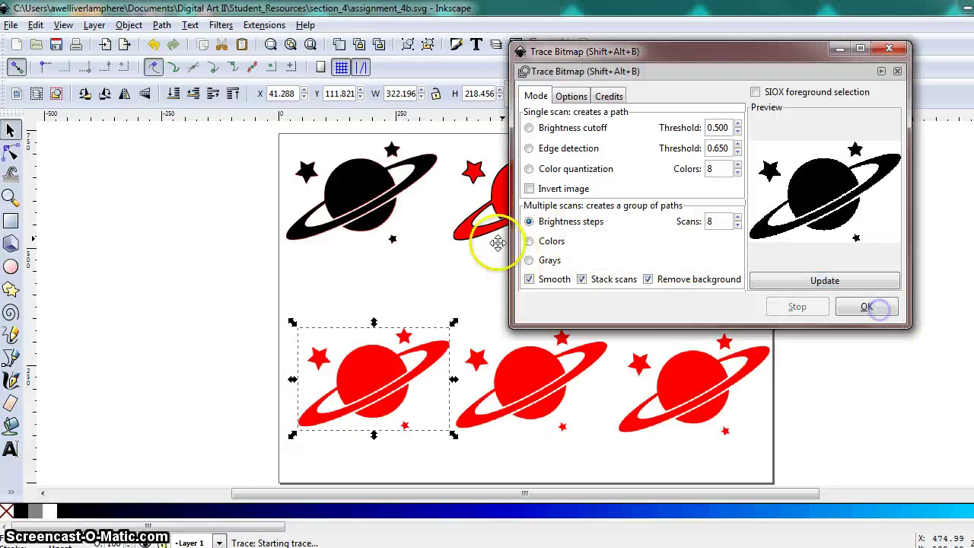
Trace the bottom-middle planet in Grays multi-scan mode.
click(518, 388)
click(542, 241)
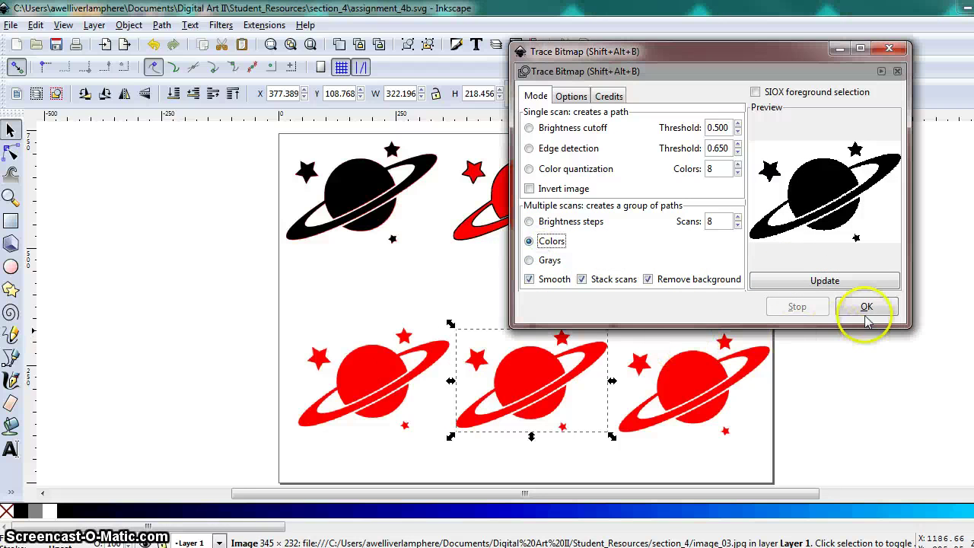
click(545, 258)
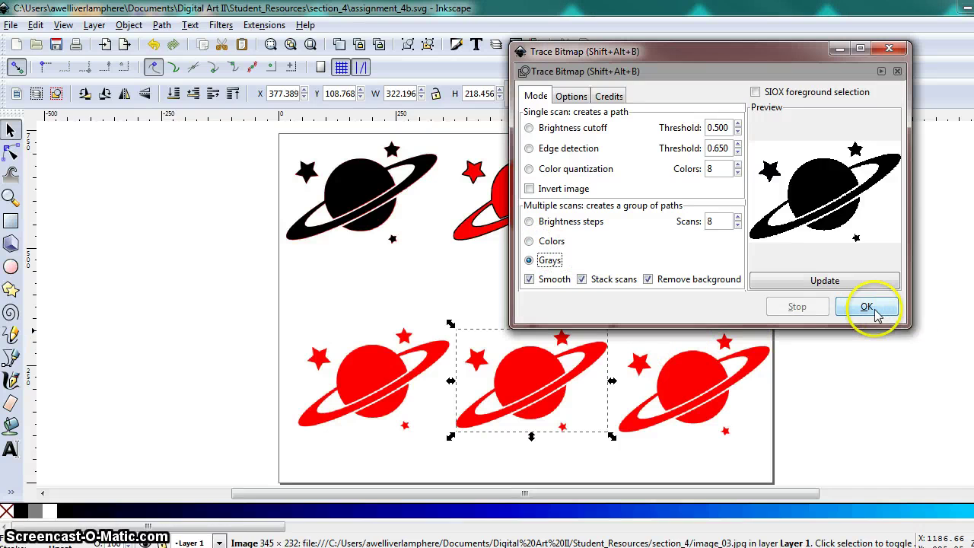
click(868, 307)
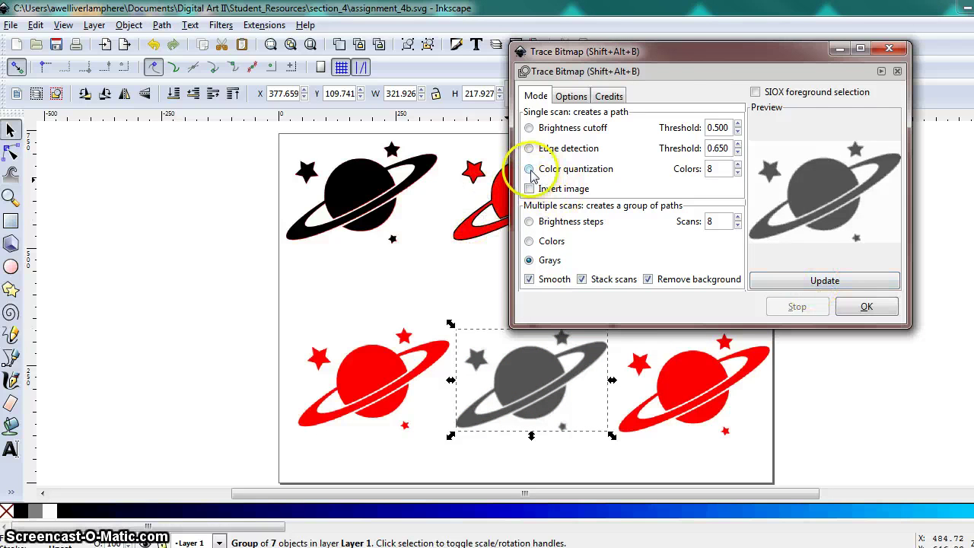
drag(689, 70, 321, 61)
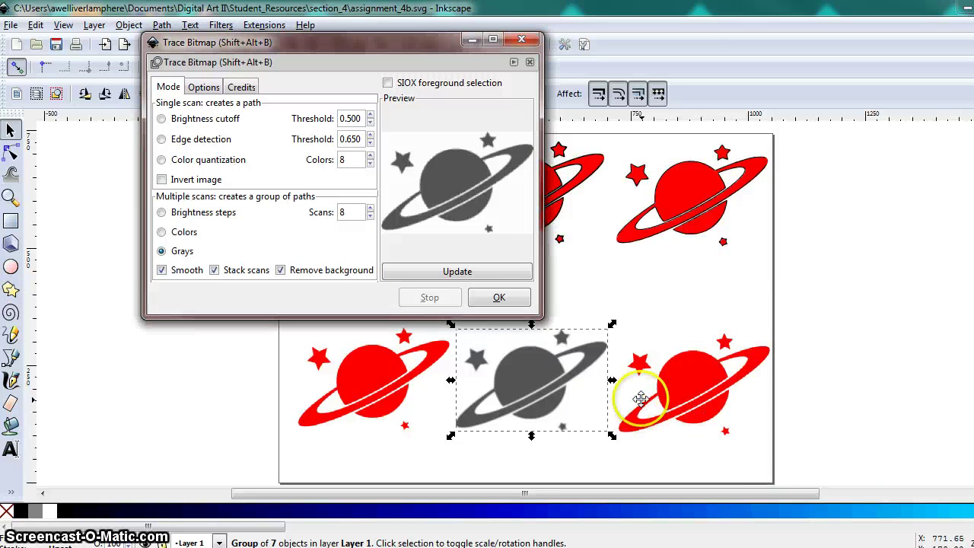
Trace the bottom-right planet as an inverted Edge detection outline.
click(691, 393)
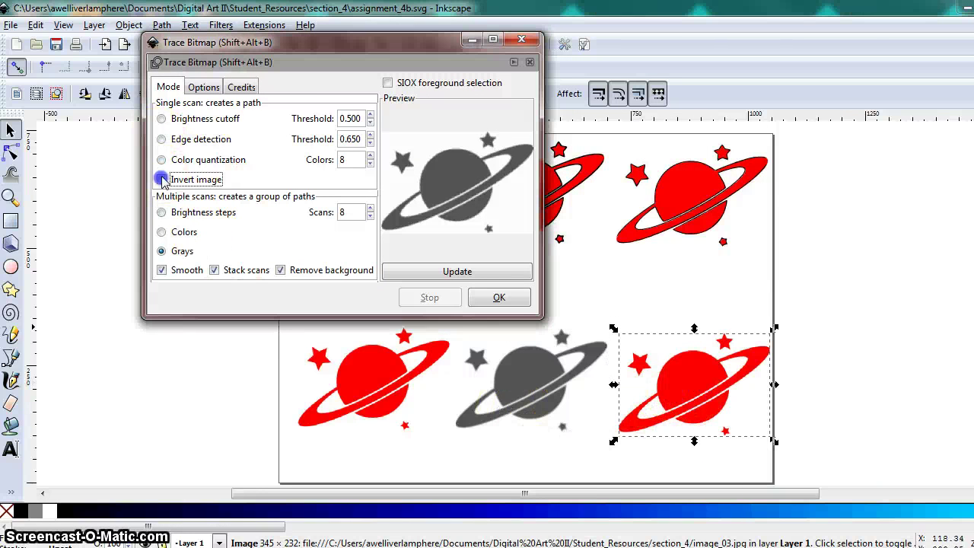
click(168, 144)
click(450, 271)
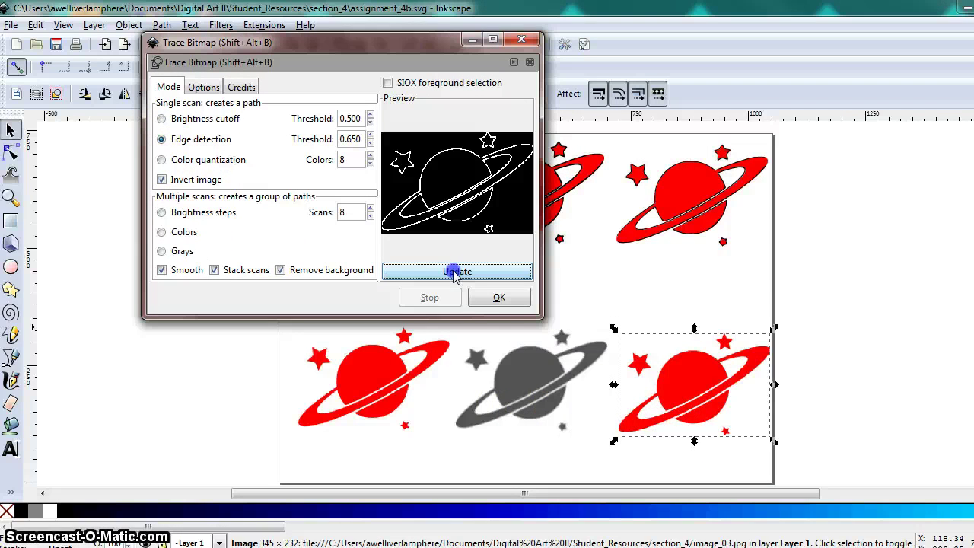
click(499, 298)
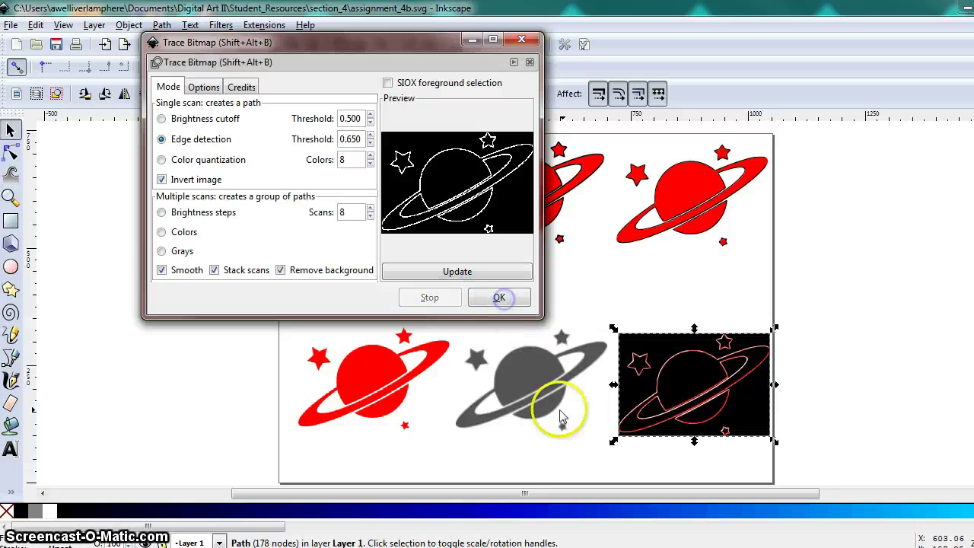
click(523, 41)
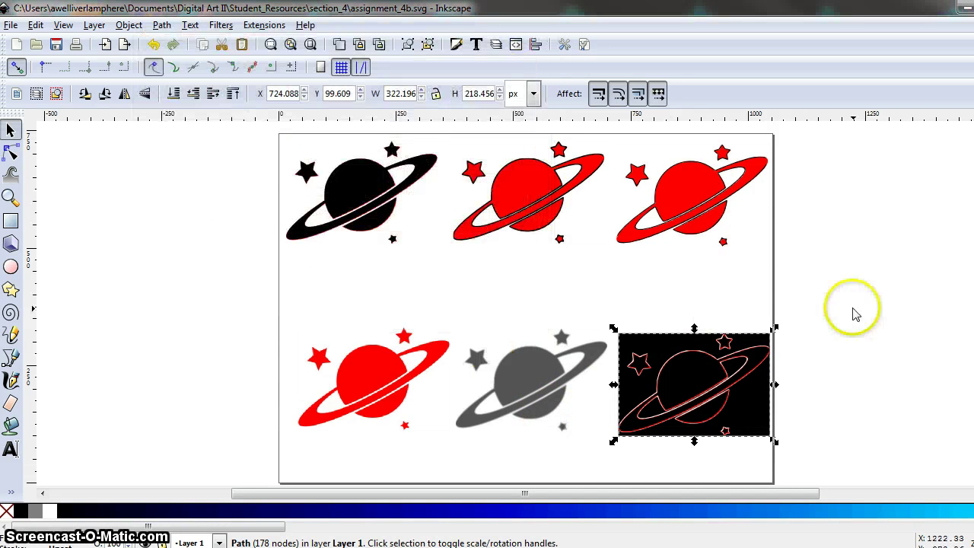
Trace the lower-left planet with inverted Color quantization into an outline path.
click(852, 308)
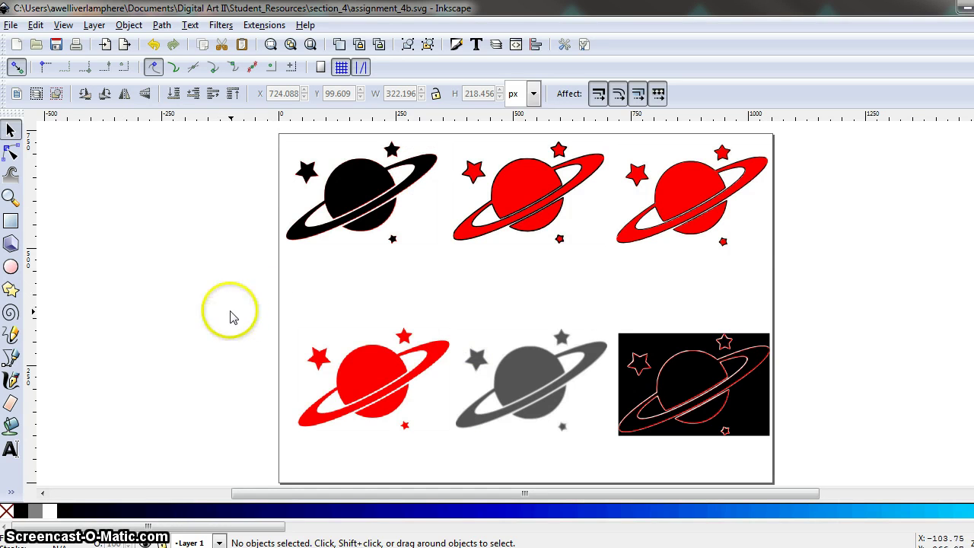
mouse_move(363, 361)
mouse_down()
mouse_move(203, 344)
mouse_move(358, 376)
mouse_up()
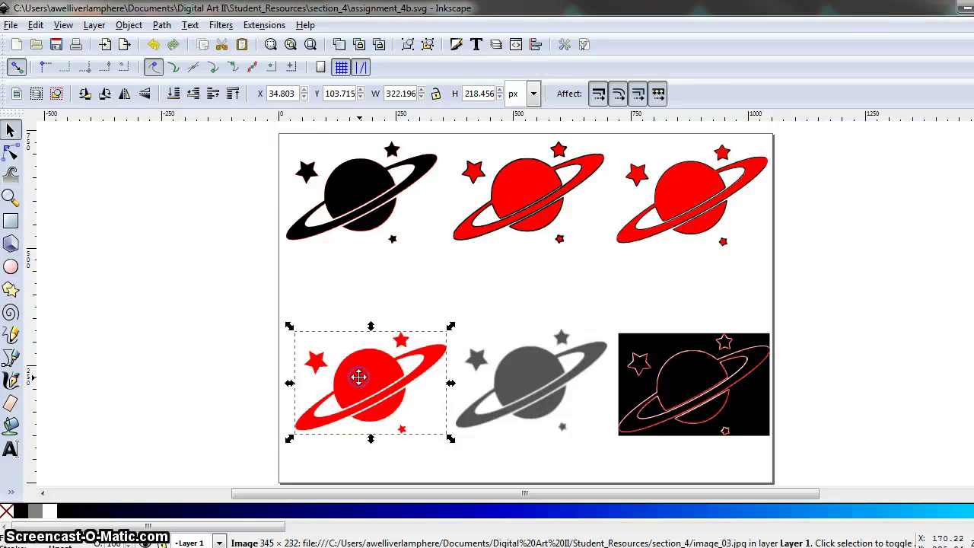
click(162, 24)
click(220, 86)
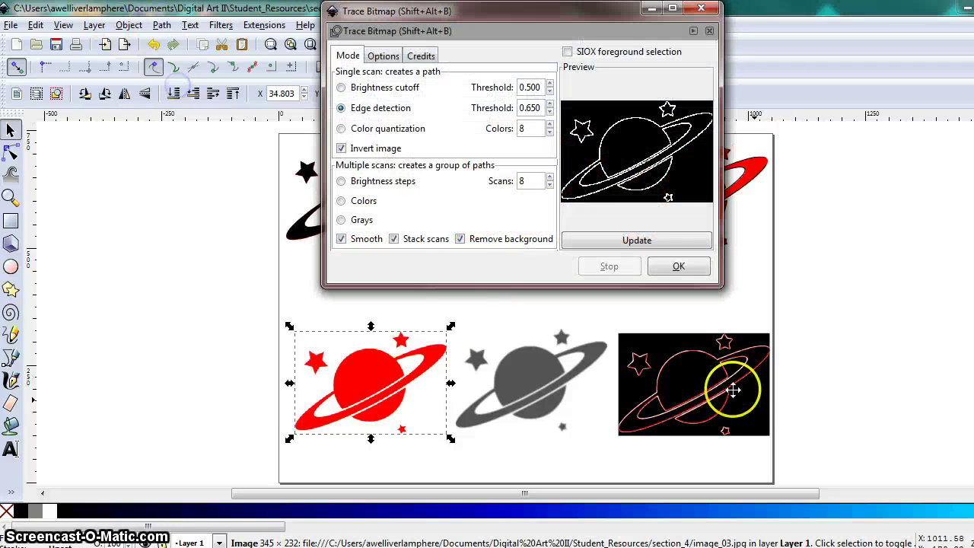
click(618, 253)
click(680, 278)
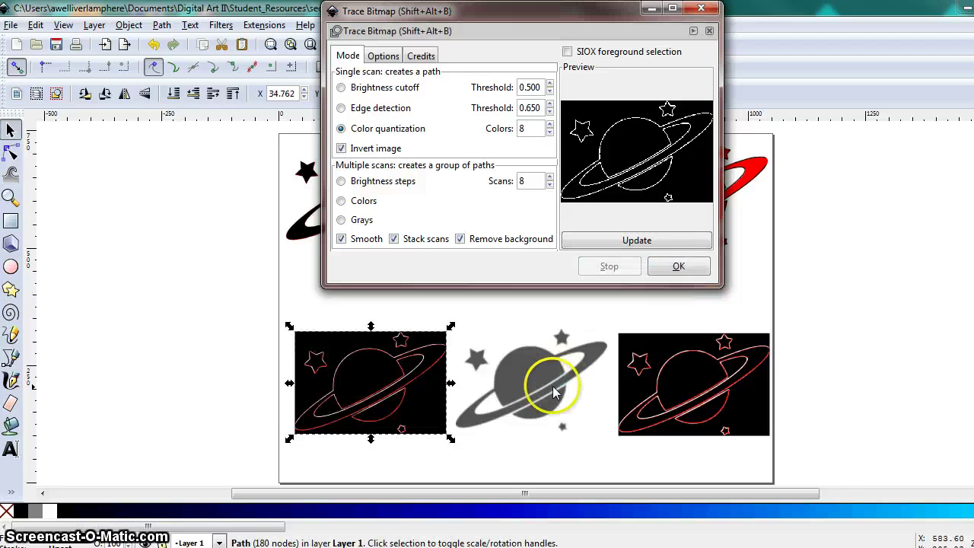
click(706, 21)
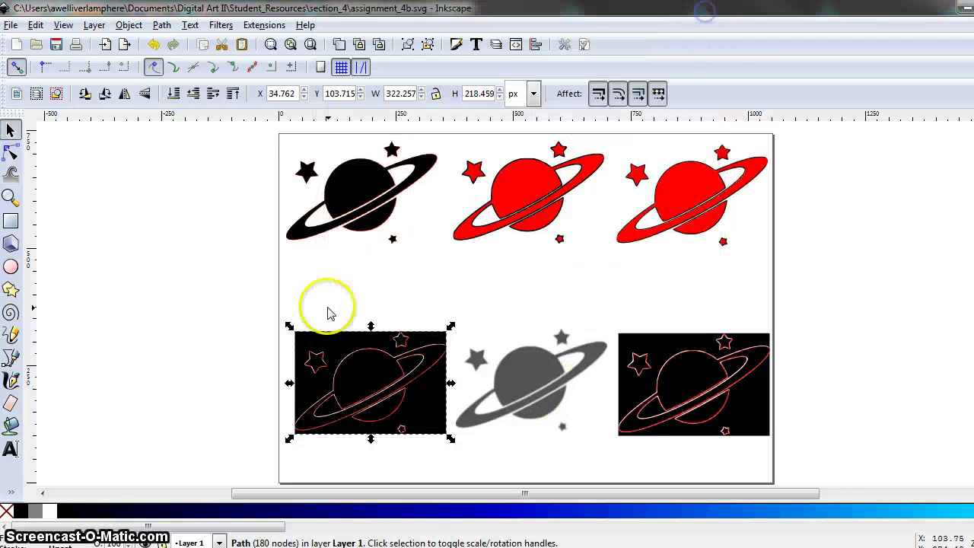
Move the top-left red original to the left margin and settle the black trace in its slot.
drag(378, 196, 206, 194)
click(188, 197)
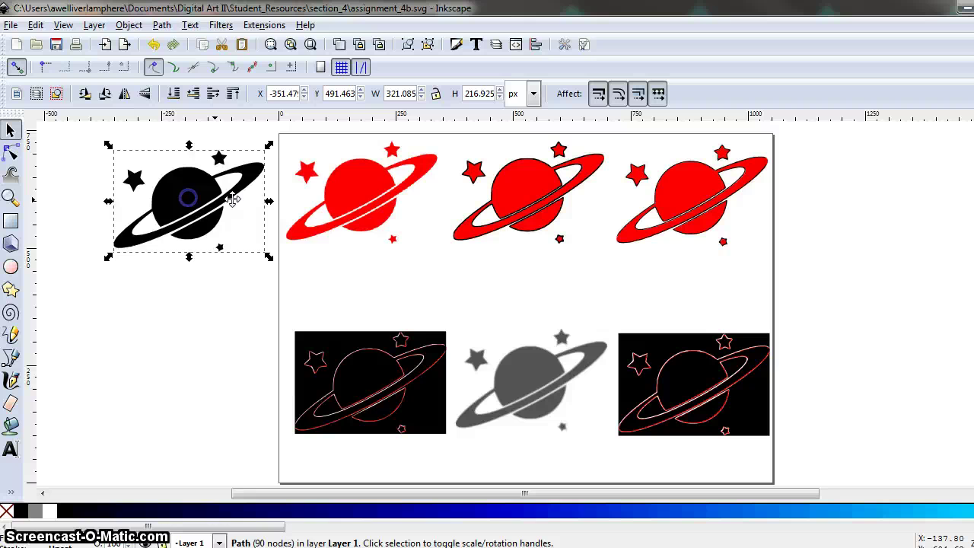
mouse_move(335, 213)
mouse_down()
mouse_move(189, 335)
mouse_move(122, 377)
mouse_up()
drag(146, 237, 307, 251)
drag(372, 224, 361, 214)
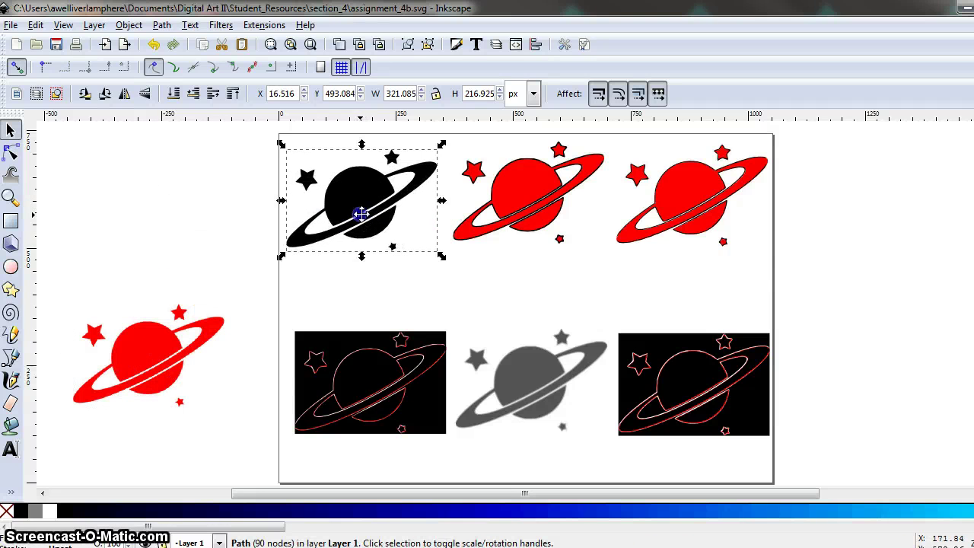
Delete the red source images at lower left and beneath the top-middle and top-right traces.
click(162, 355)
key(Delete)
click(399, 261)
click(520, 173)
key(Delete)
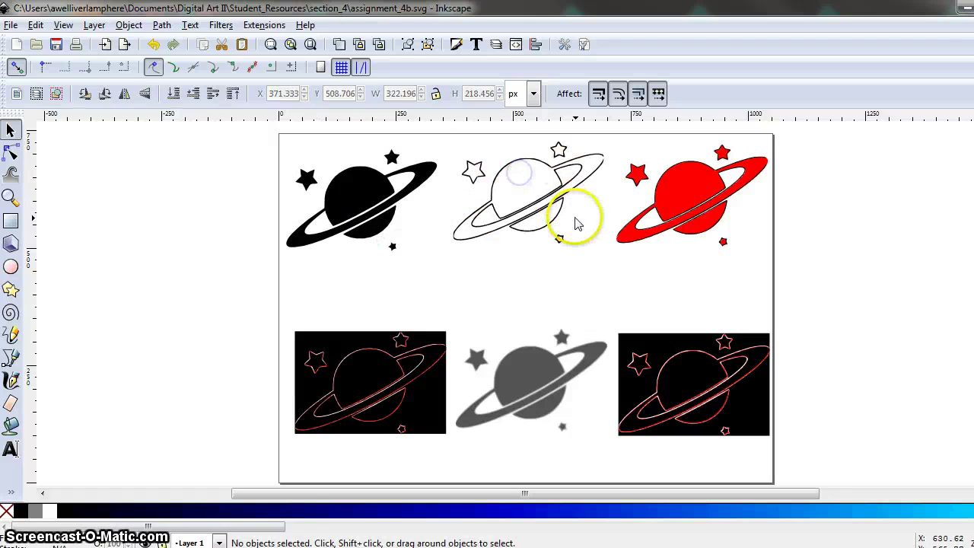
click(674, 175)
key(Delete)
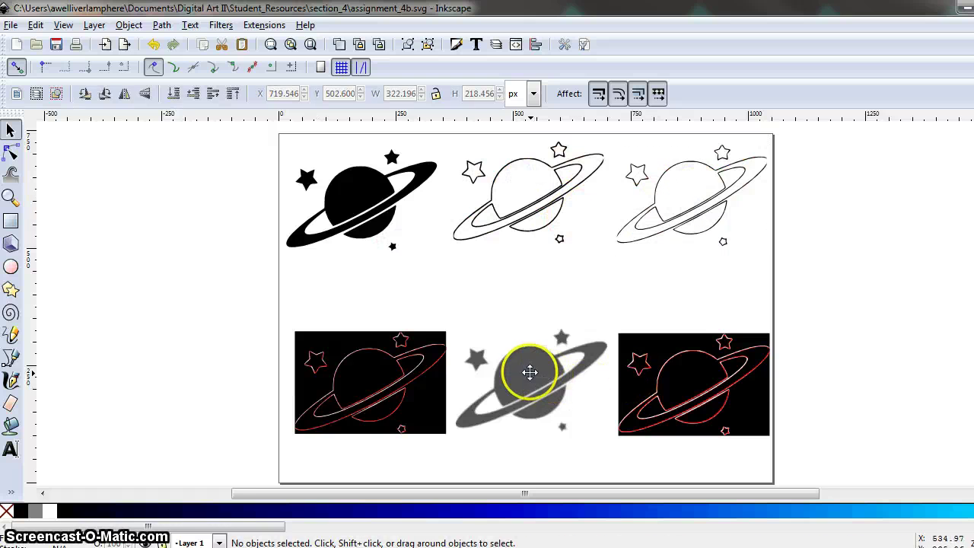
Return the lower-left trace to its slot and delete the red image under the grey trace.
drag(377, 379, 169, 316)
drag(388, 398, 162, 436)
mouse_move(169, 344)
mouse_down()
mouse_move(224, 344)
mouse_move(374, 406)
mouse_move(363, 410)
mouse_up()
click(522, 382)
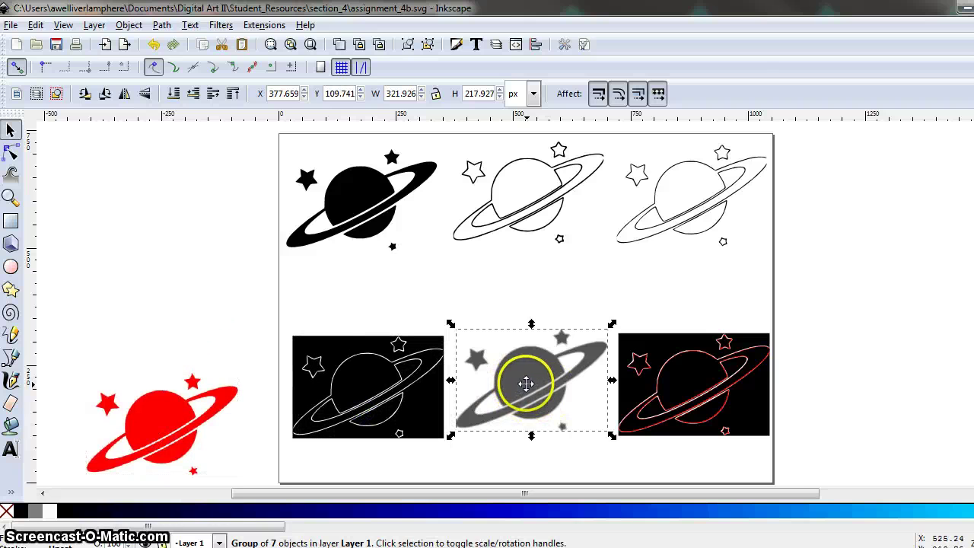
mouse_move(526, 383)
mouse_down()
mouse_move(254, 314)
mouse_move(539, 355)
mouse_move(531, 378)
mouse_up()
click(561, 395)
key(Delete)
Shift the lower-right trace and delete the red image left beneath it.
click(653, 349)
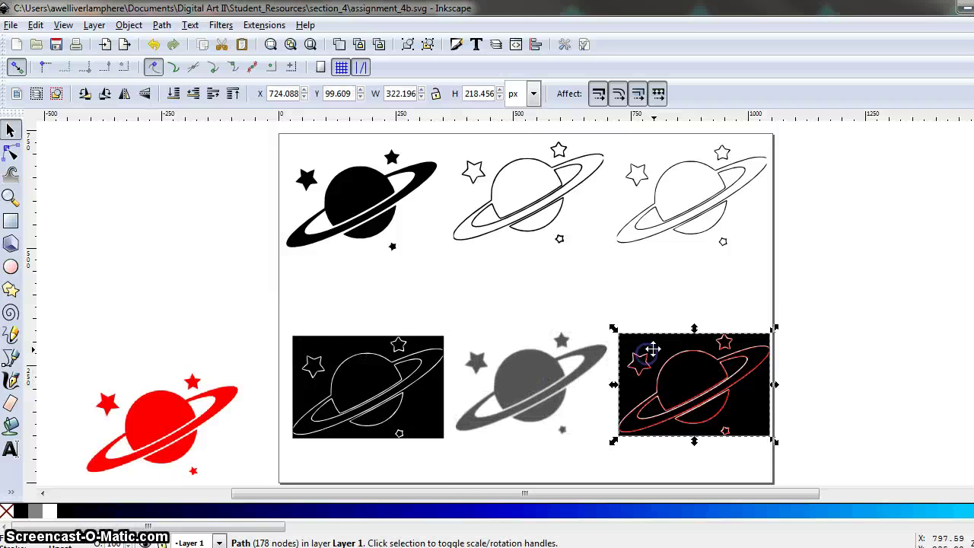
drag(653, 348, 669, 372)
click(664, 403)
key(Delete)
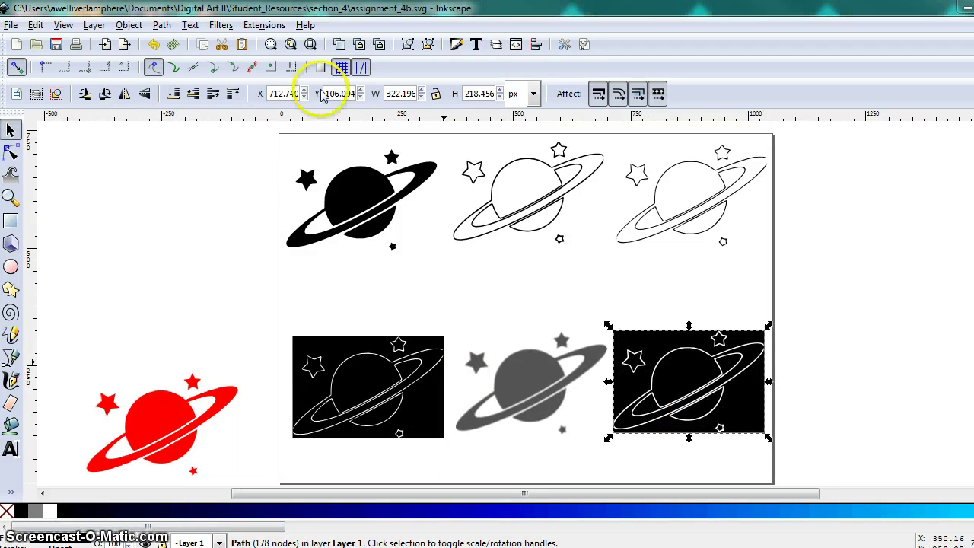
click(129, 24)
Give the top-left traced planet a Stripes 1:2 pattern fill.
click(143, 38)
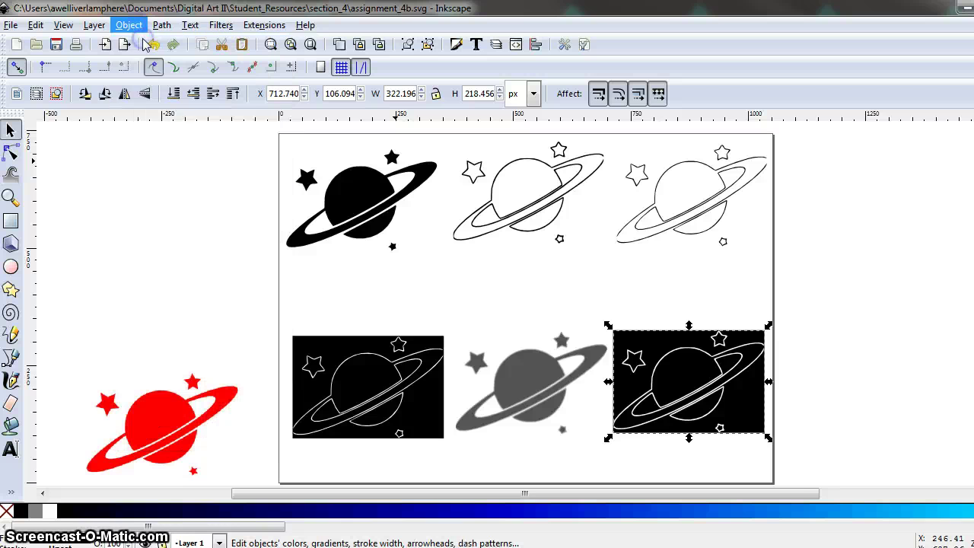
click(347, 204)
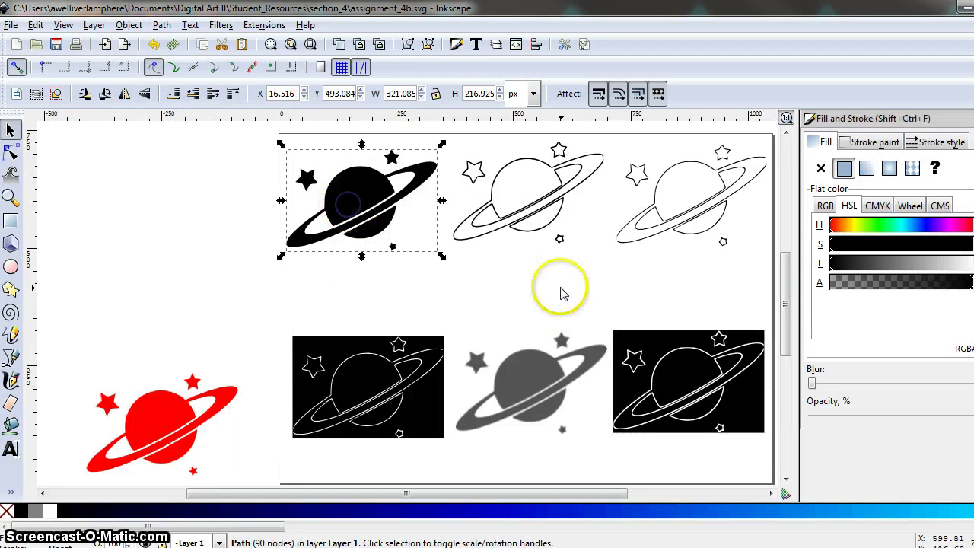
click(914, 168)
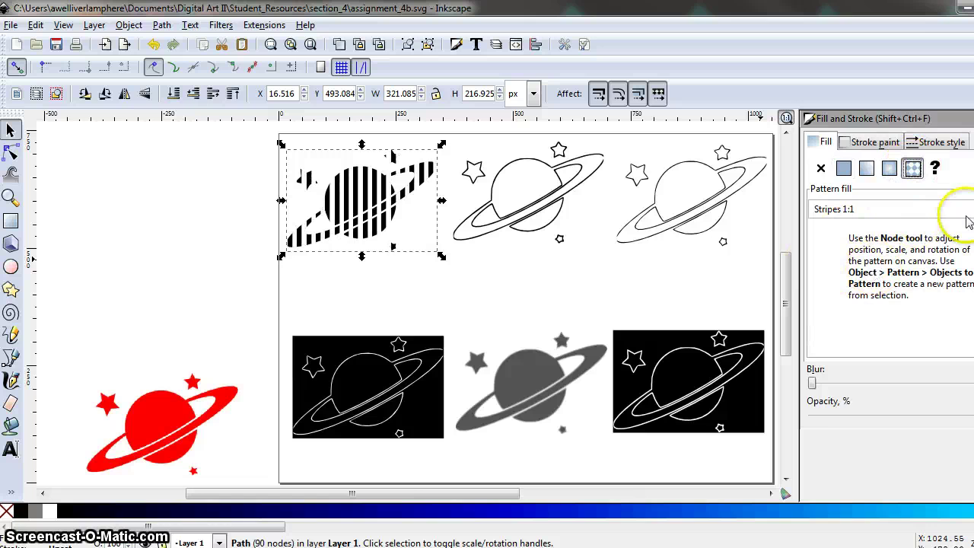
click(891, 208)
click(898, 322)
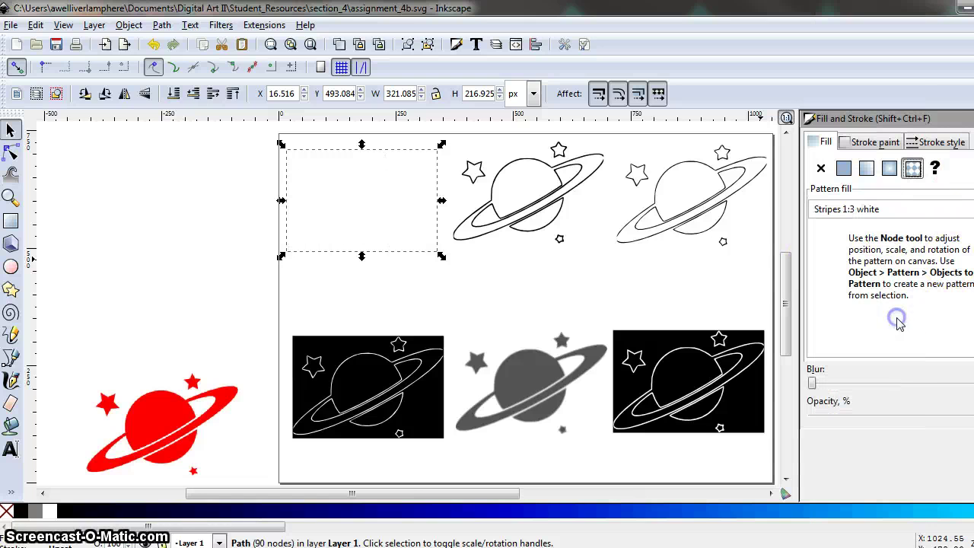
click(891, 208)
click(877, 189)
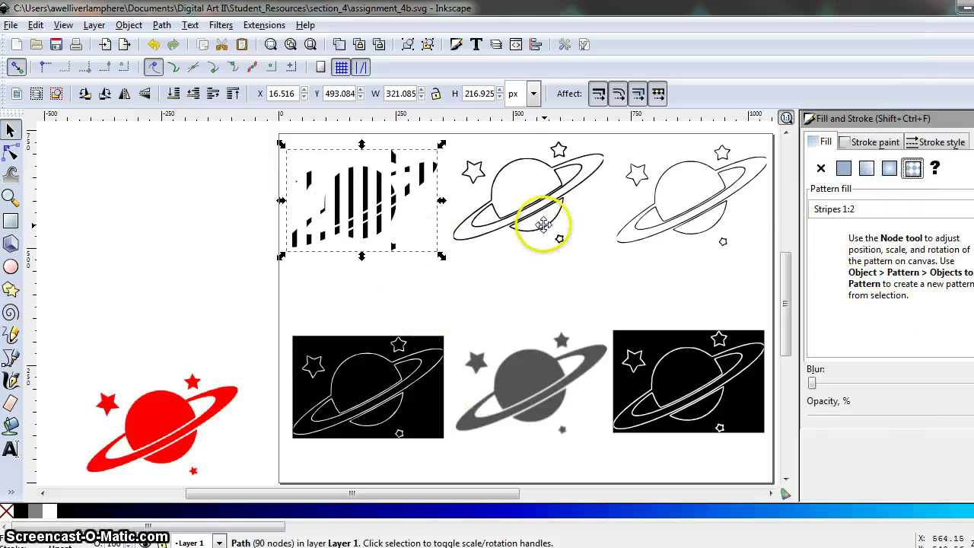
Fill the top-middle outline planet red and give its stroke a flat colour.
click(537, 215)
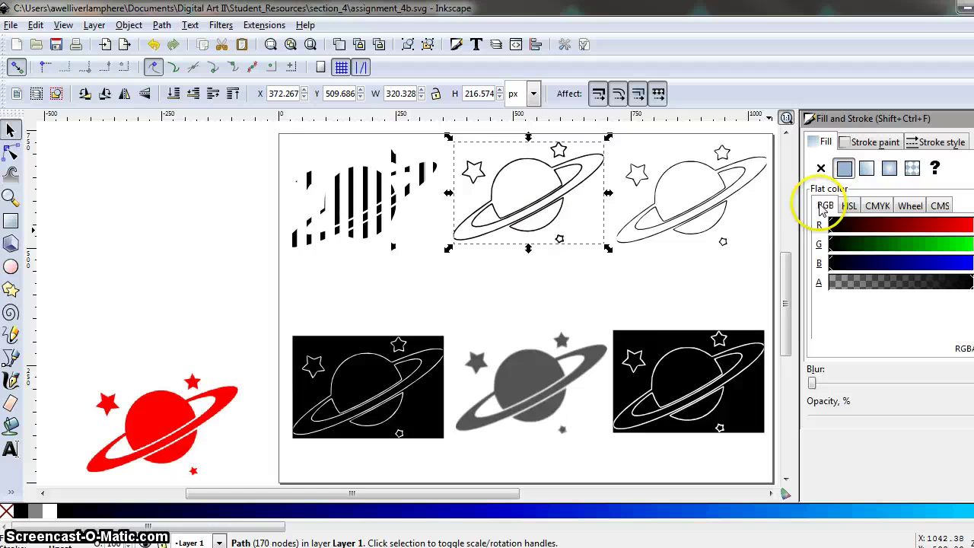
click(945, 225)
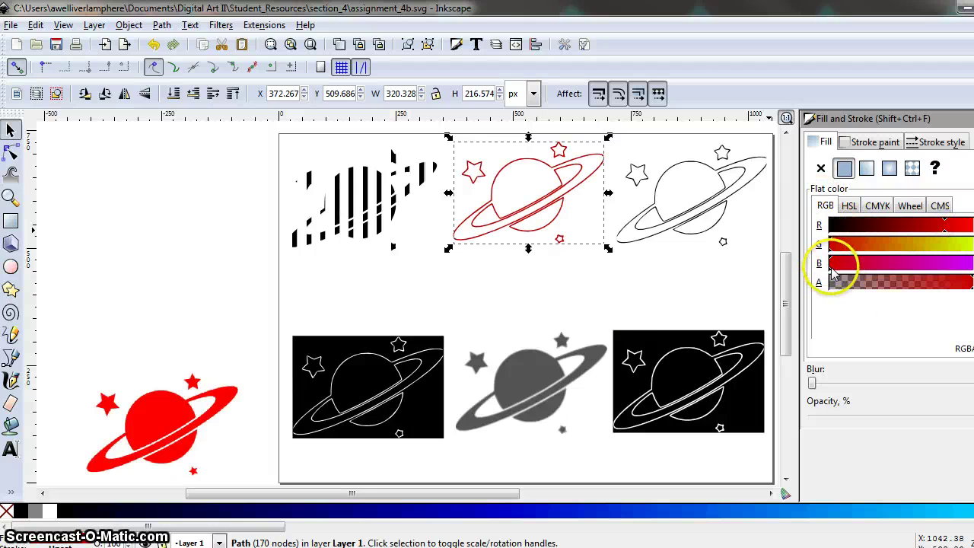
click(868, 144)
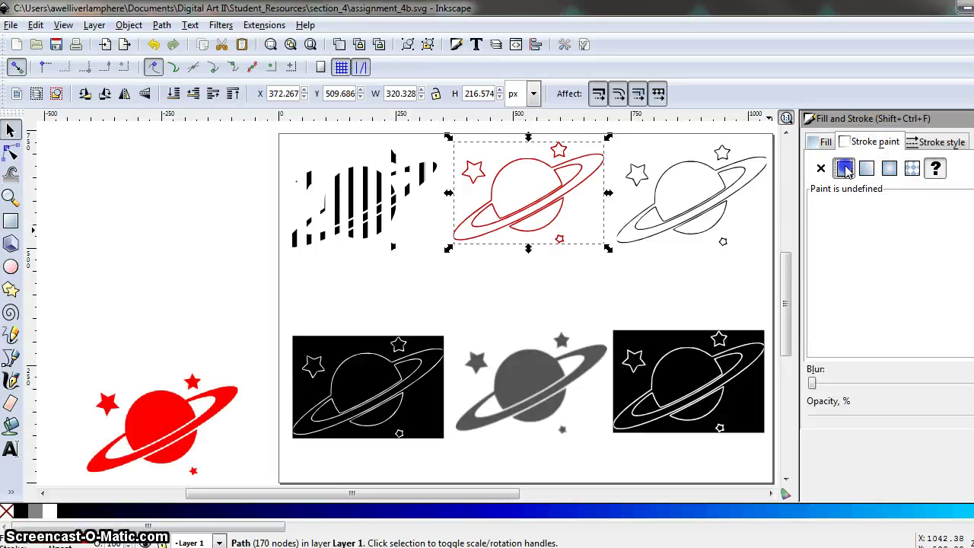
click(845, 169)
click(824, 145)
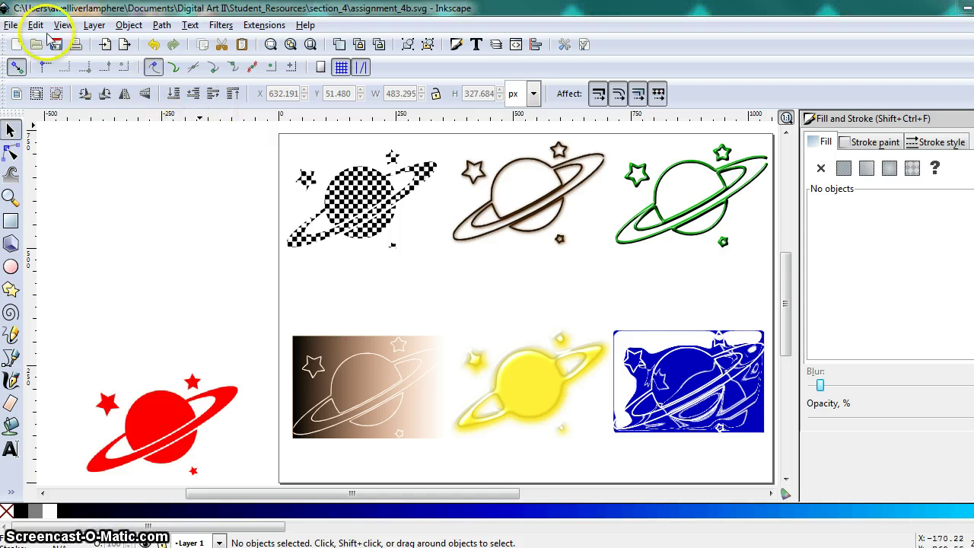
Save the drawing as assignment_4b.svg in Digital Art II's Section 4 folder.
click(11, 25)
click(38, 125)
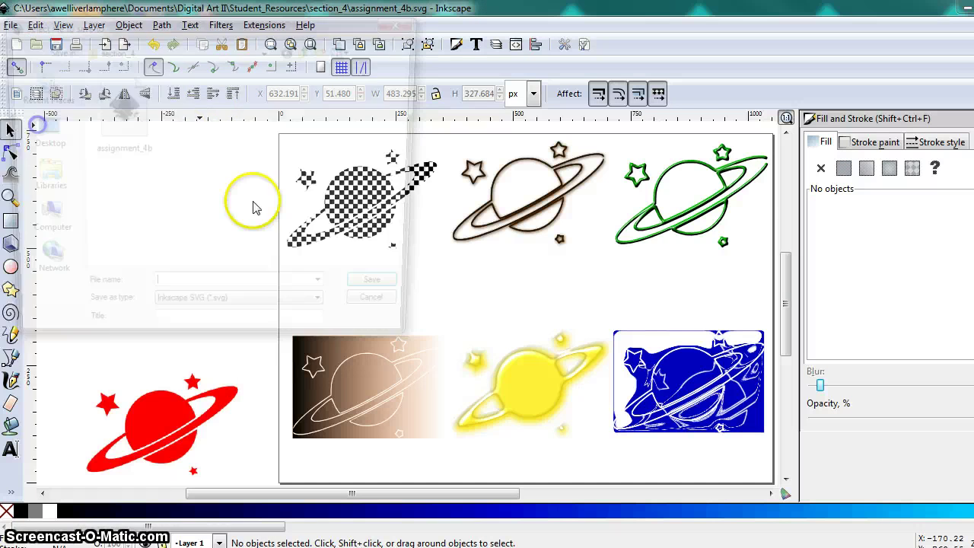
click(307, 50)
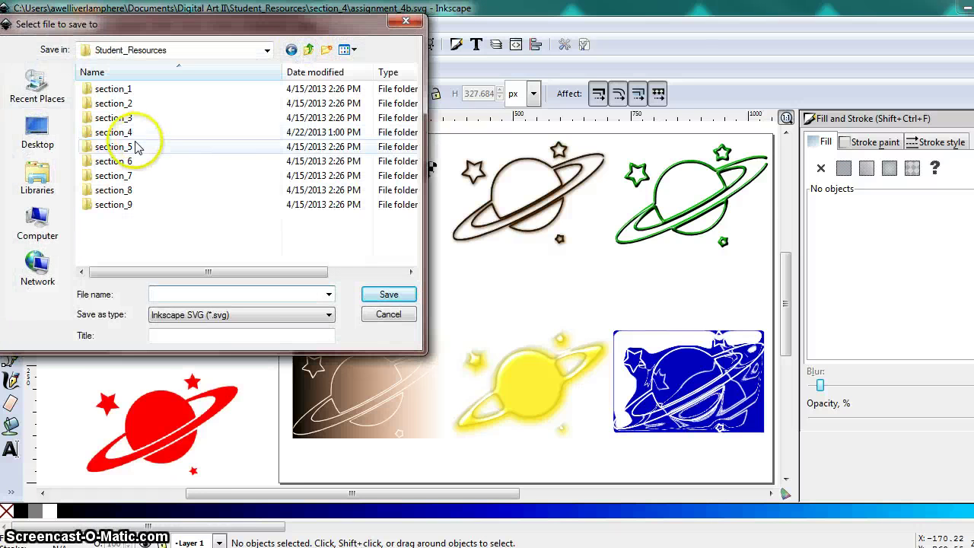
click(308, 50)
double_click(143, 146)
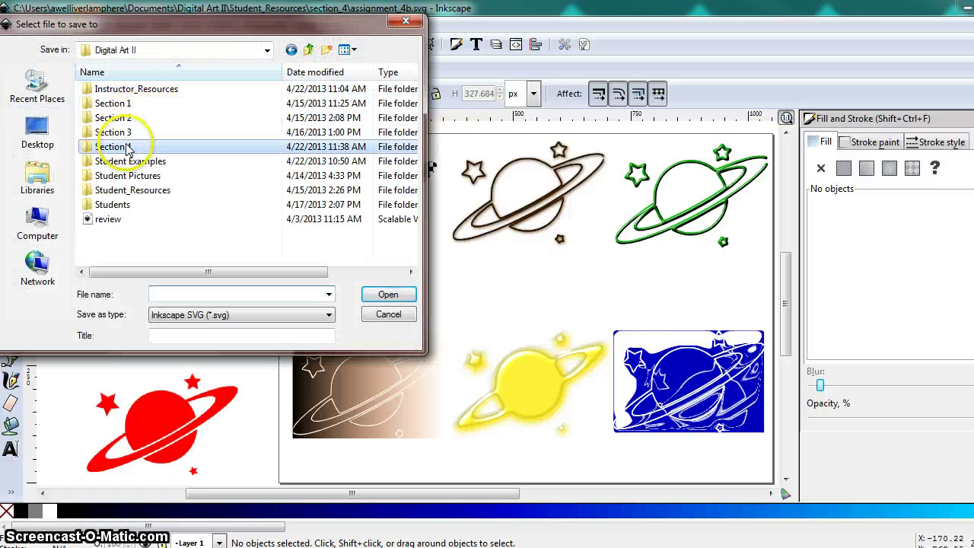
click(187, 295)
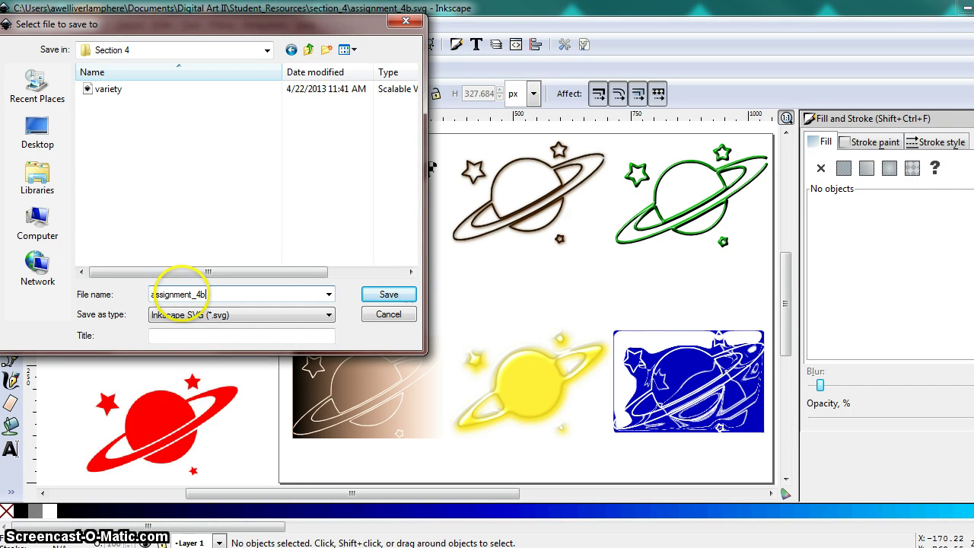
key(Return)
click(195, 284)
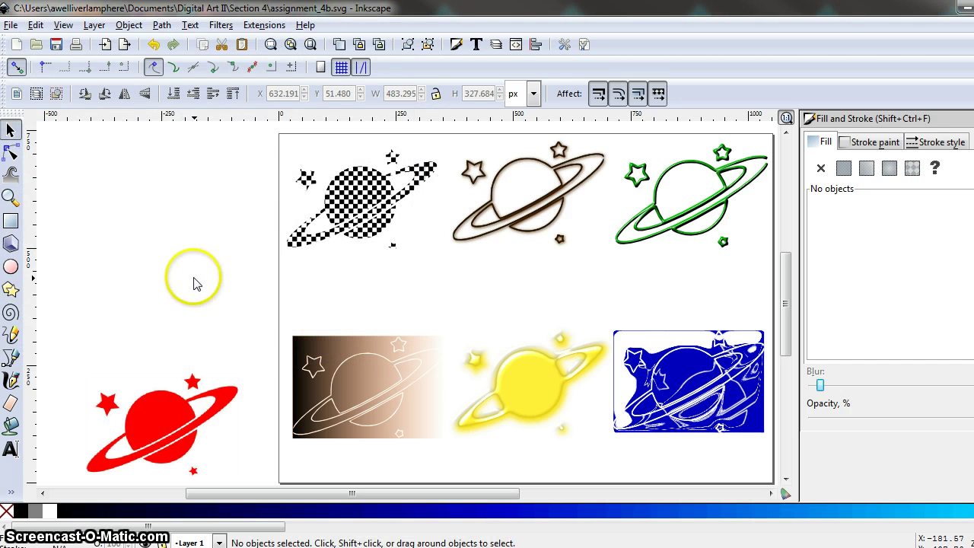
Export the Drawing area as a 1276 × 614 px assignment_4b.png into Section 4.
click(12, 25)
click(61, 183)
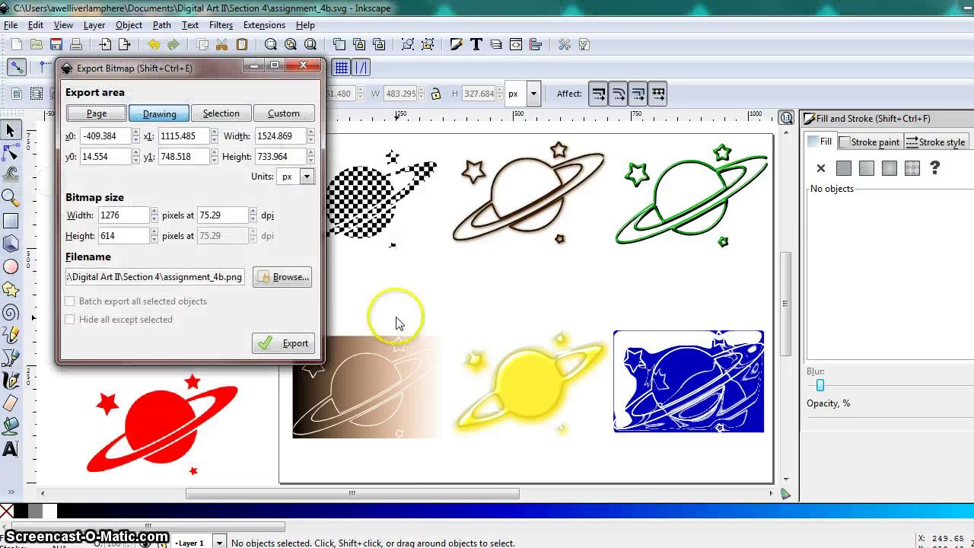
click(283, 277)
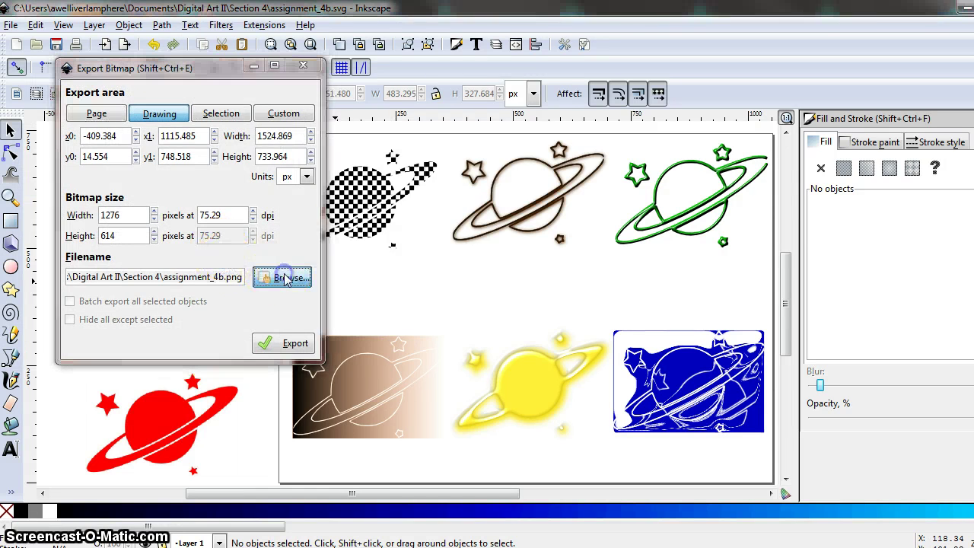
click(533, 420)
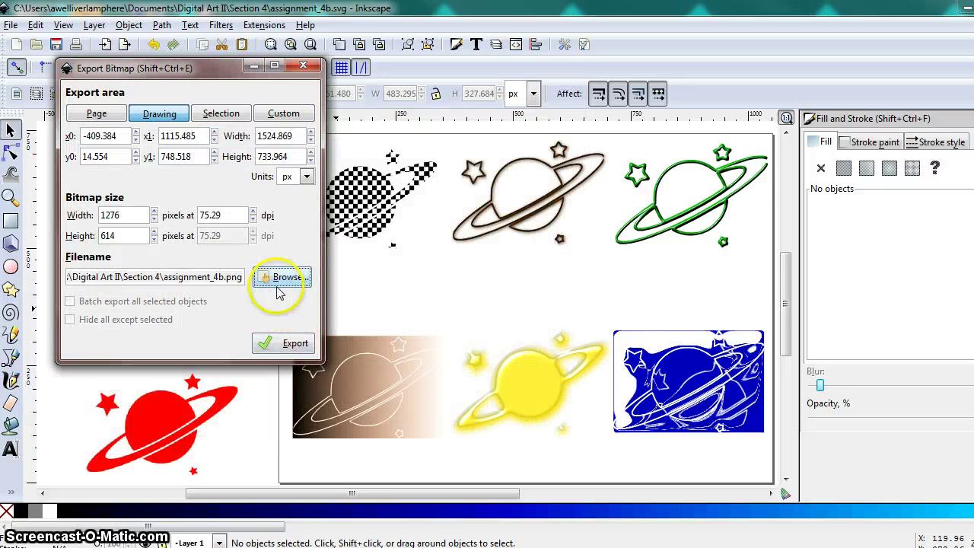
click(287, 345)
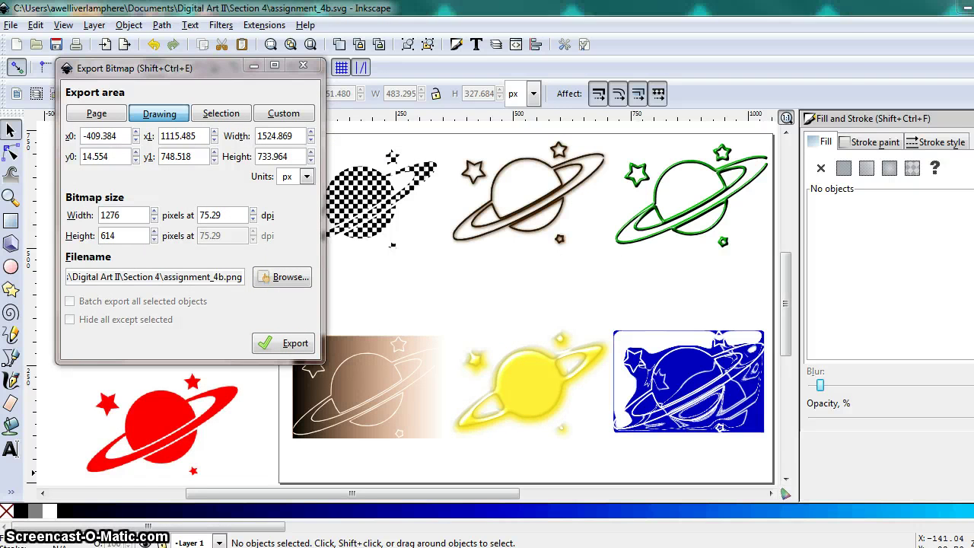
key(super+e)
double_click(303, 136)
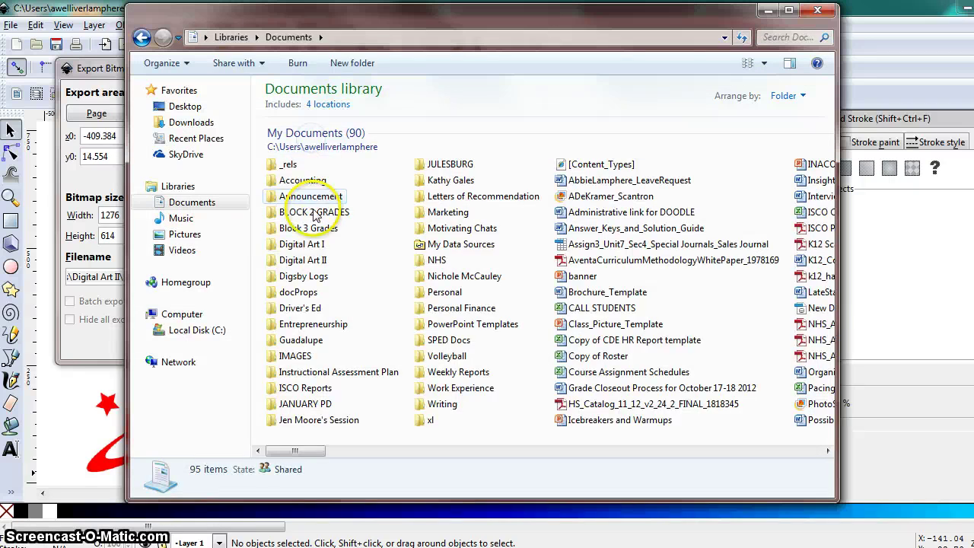
double_click(305, 260)
double_click(297, 193)
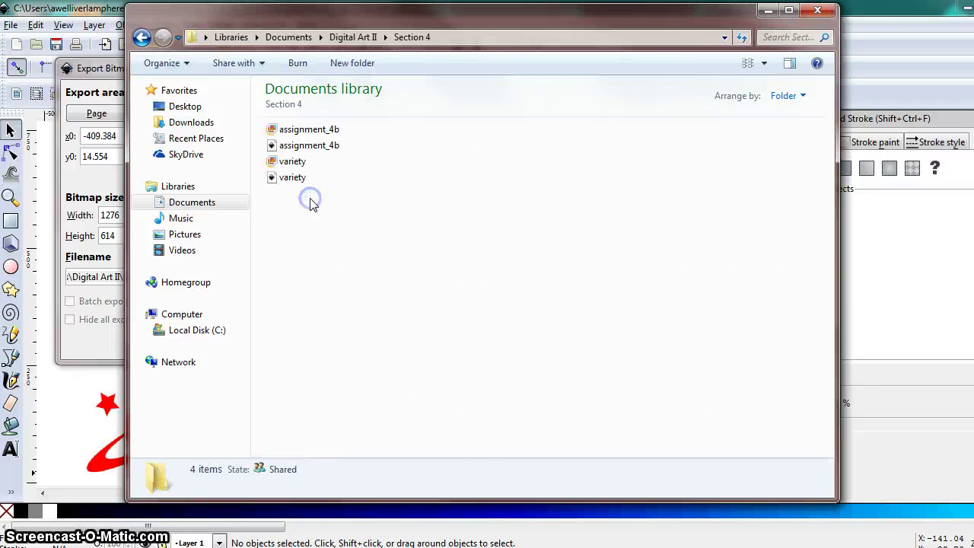
click(303, 147)
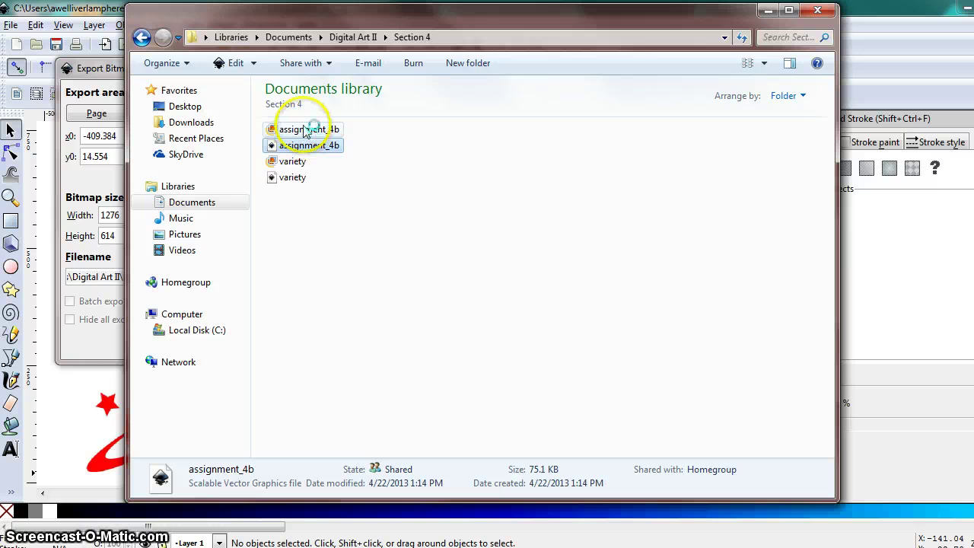
double_click(317, 148)
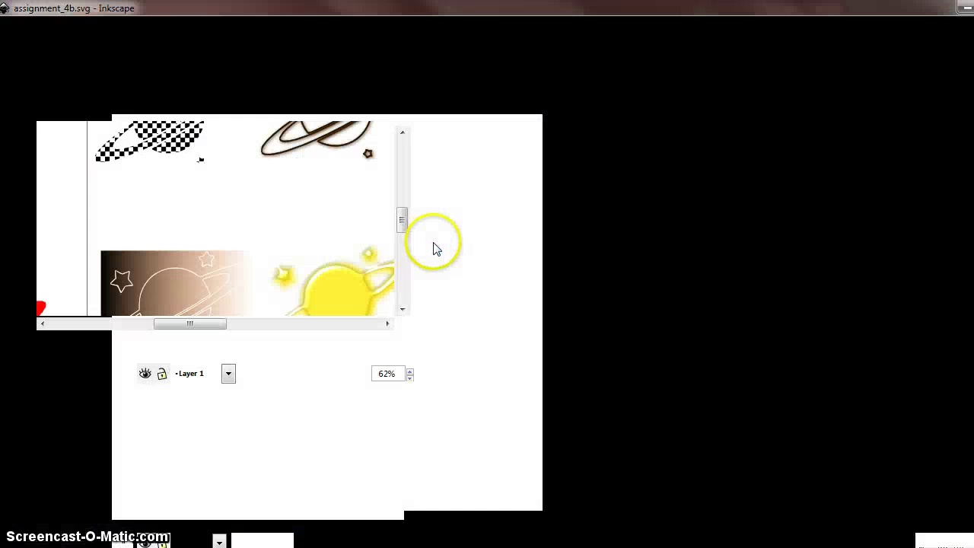
click(967, 9)
double_click(322, 129)
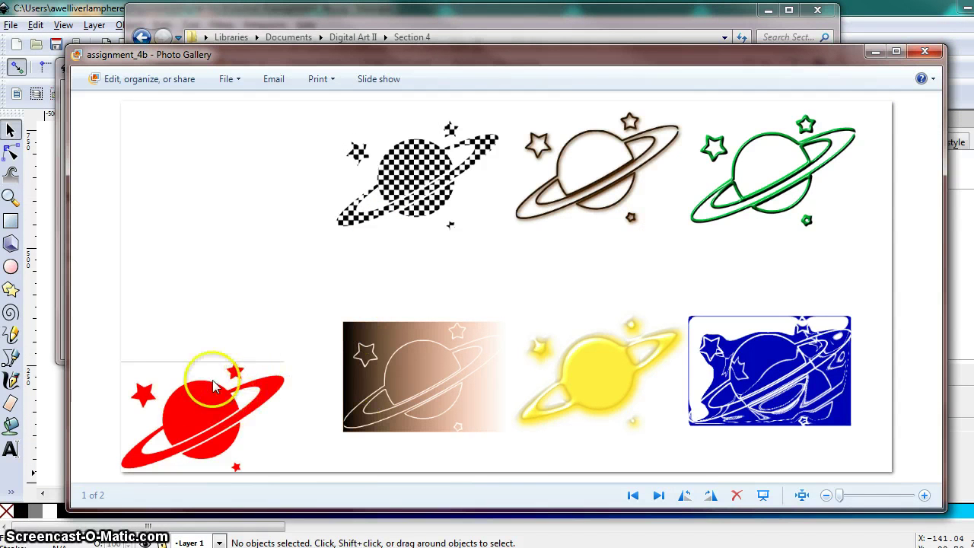
click(925, 51)
Close the leftover windows and select the six restyled planets, excluding the red original.
click(835, 9)
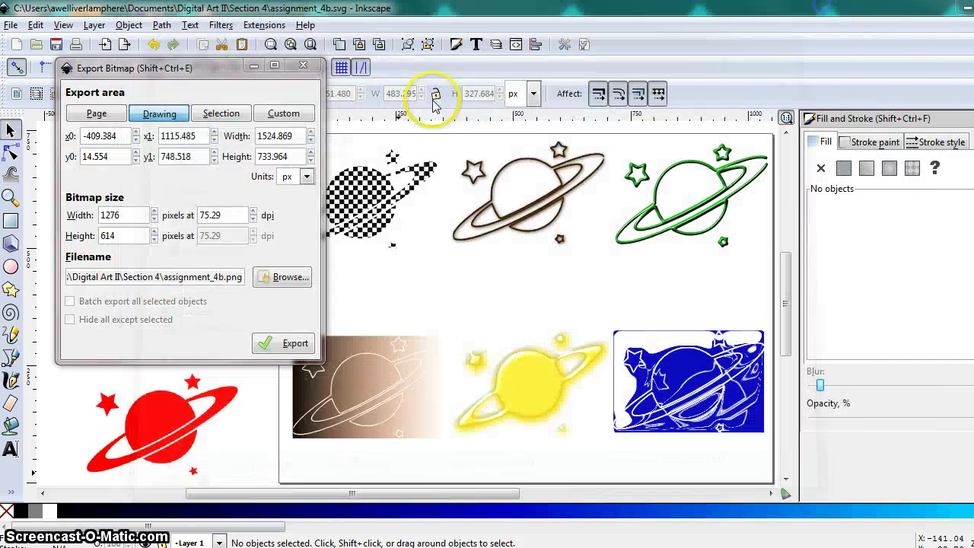
click(311, 67)
click(357, 205)
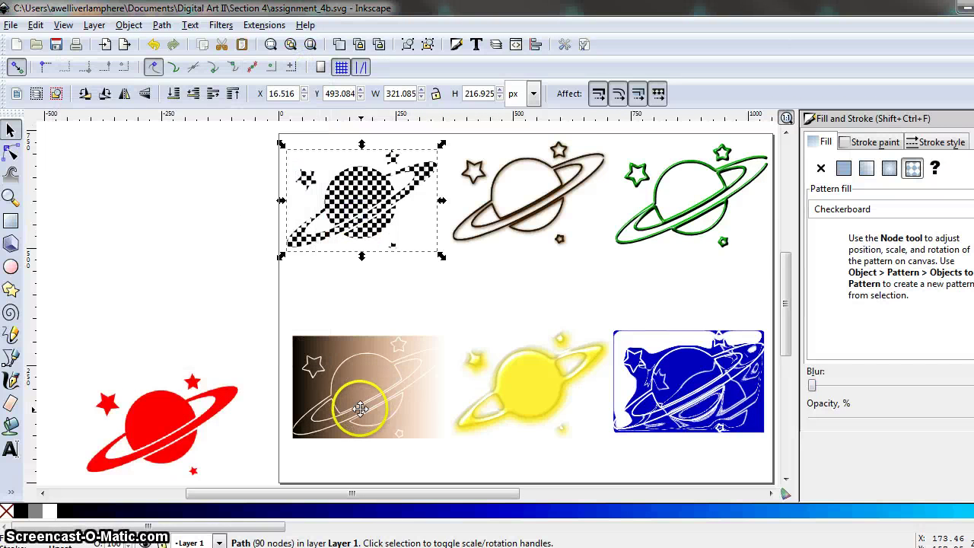
shift+click(364, 404)
shift+click(495, 398)
shift+click(497, 185)
shift+click(658, 185)
shift+click(706, 411)
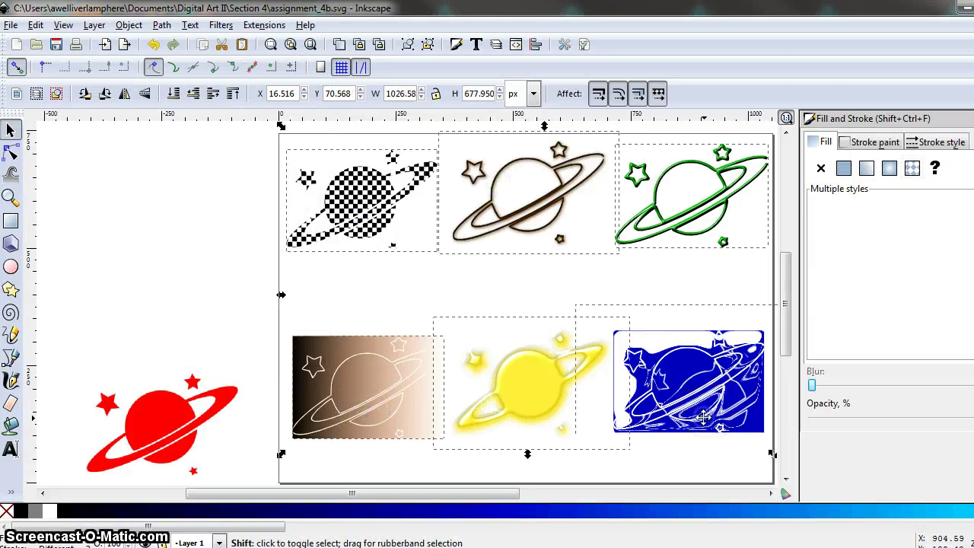
shift+click(703, 416)
Export the selection as assignment_4b.png, replacing the existing file.
click(10, 25)
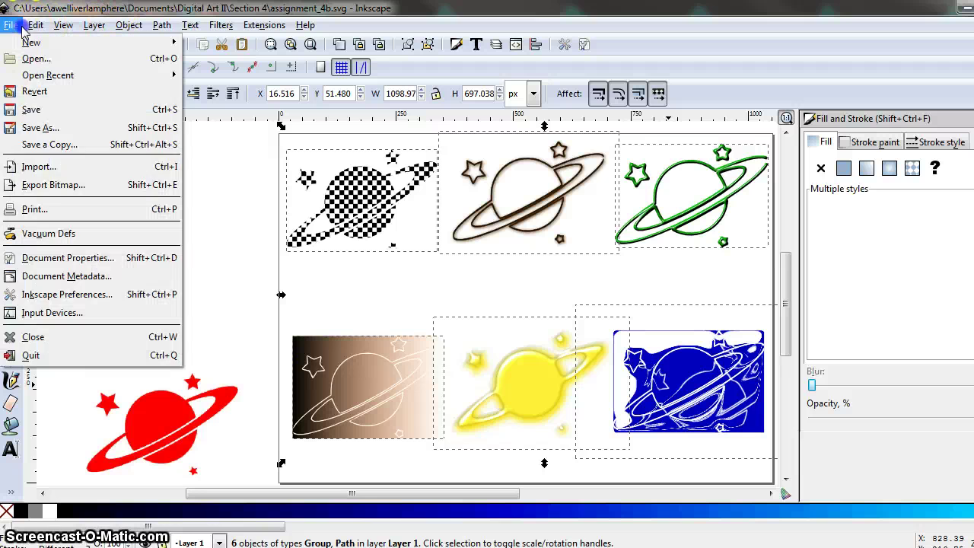
click(64, 187)
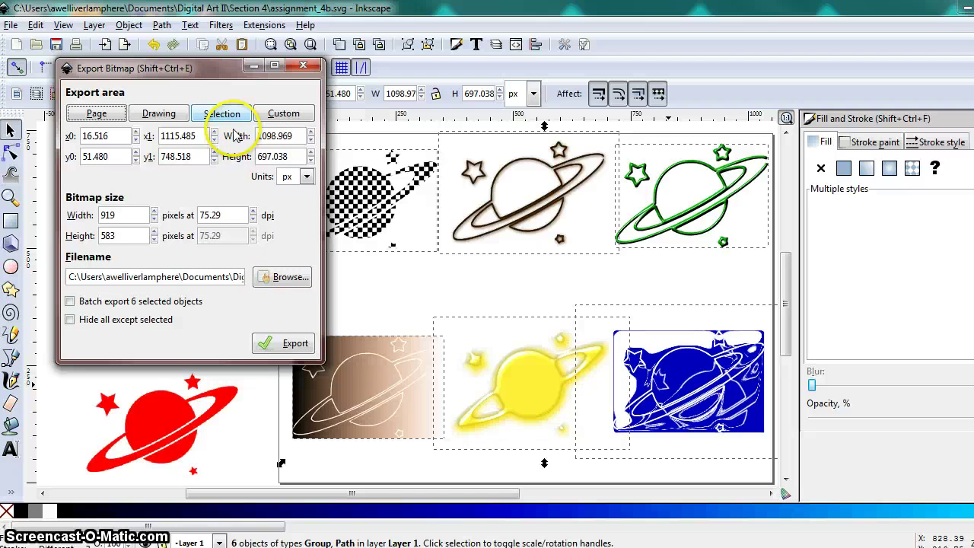
click(286, 279)
click(239, 194)
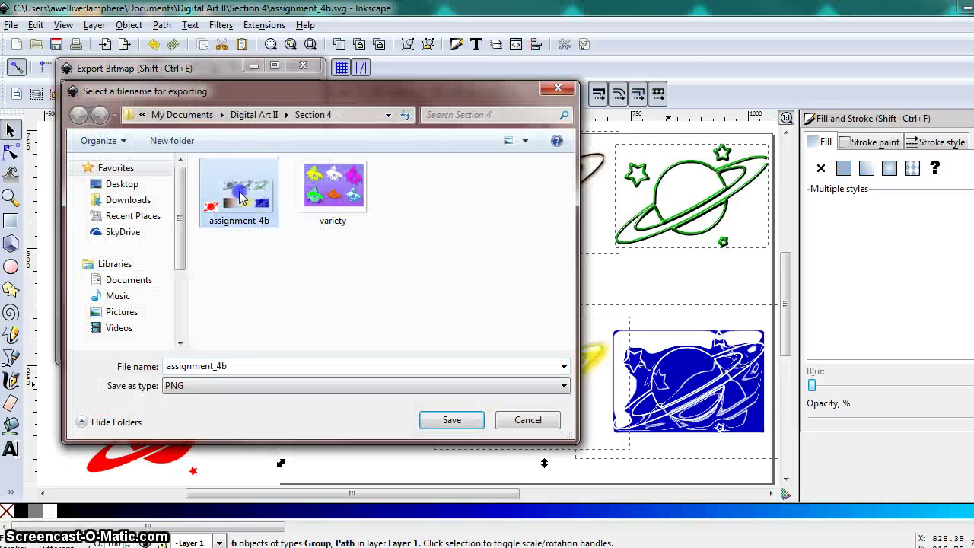
click(454, 423)
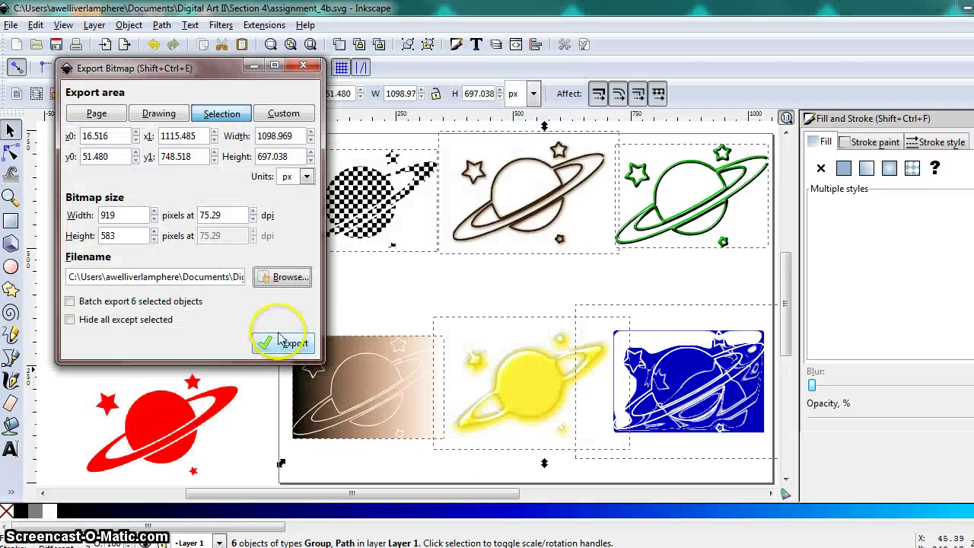
click(282, 344)
click(619, 349)
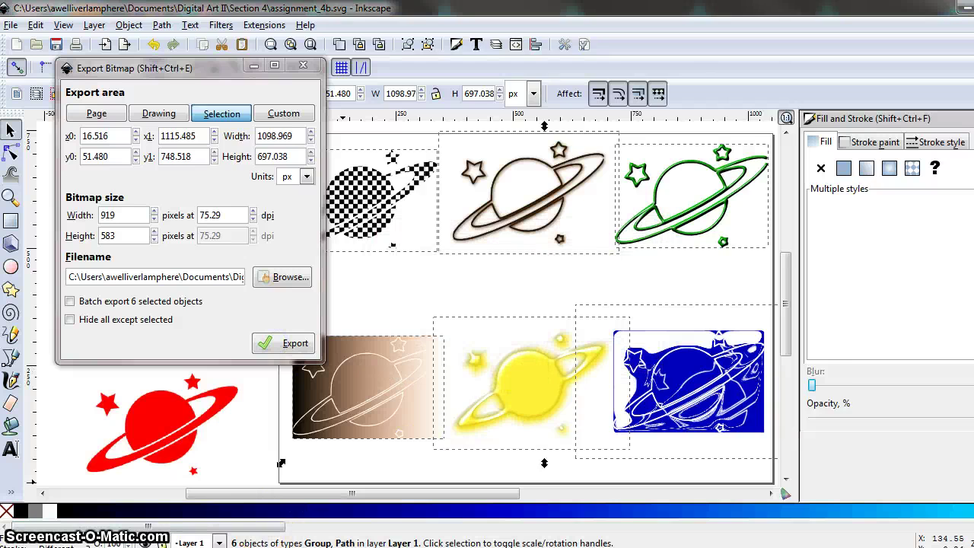
Open assignment_4b.png from Documents > Digital Art II > Section 4 to check the six planets.
key(super+e)
double_click(333, 161)
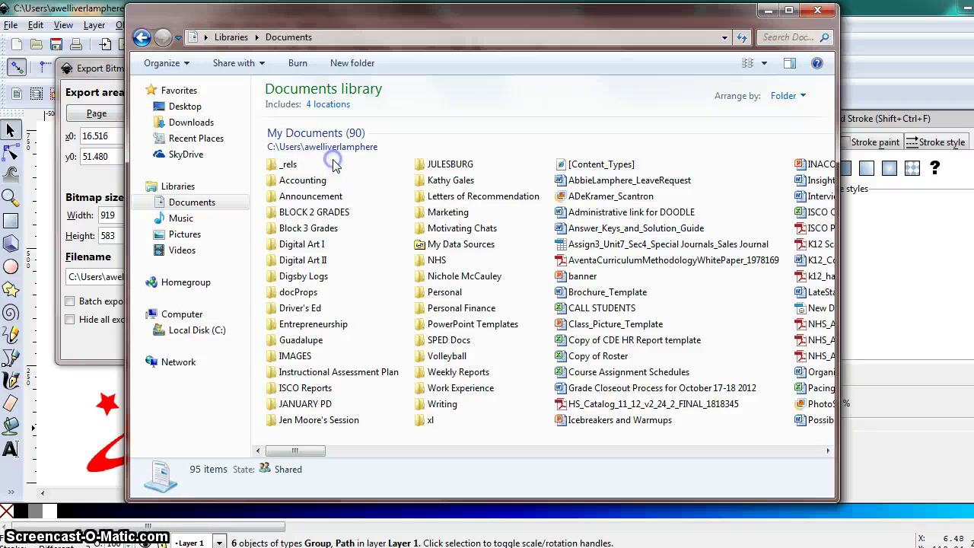
double_click(312, 259)
double_click(311, 193)
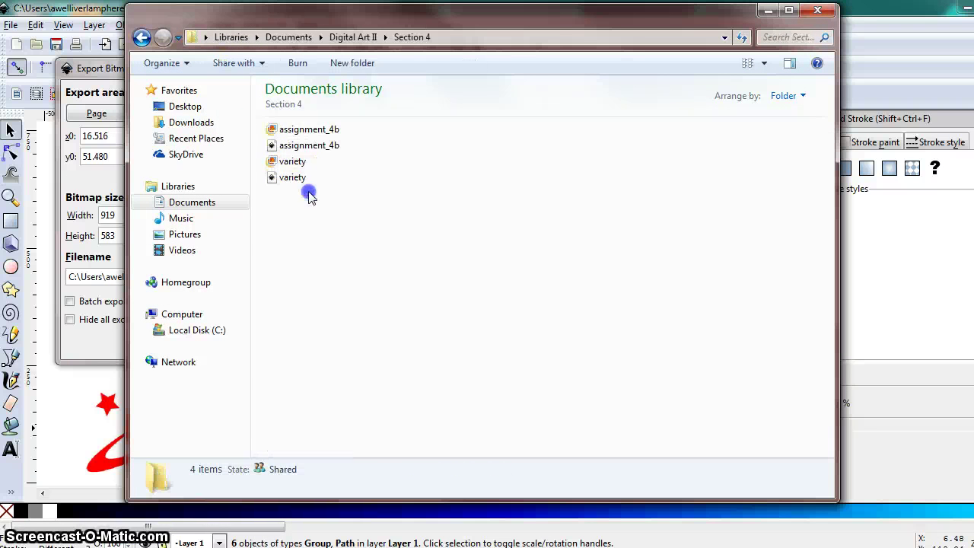
double_click(297, 130)
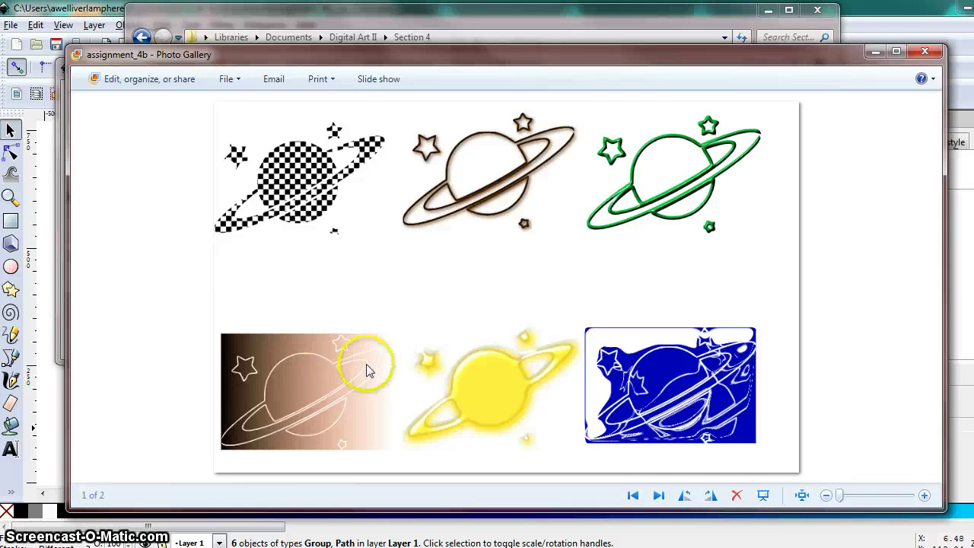
Close the image viewer, Explorer and the Export Bitmap settings, returning to the canvas.
click(929, 52)
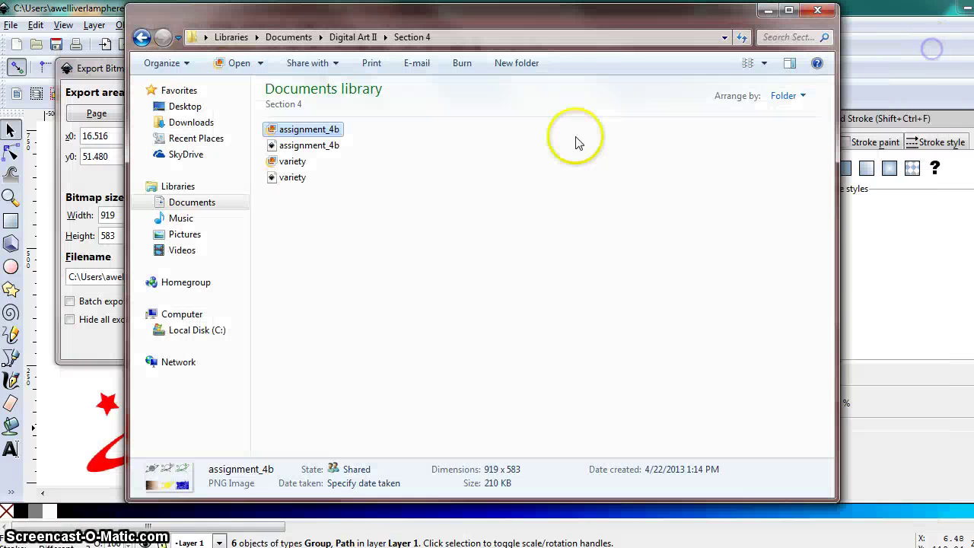
click(818, 12)
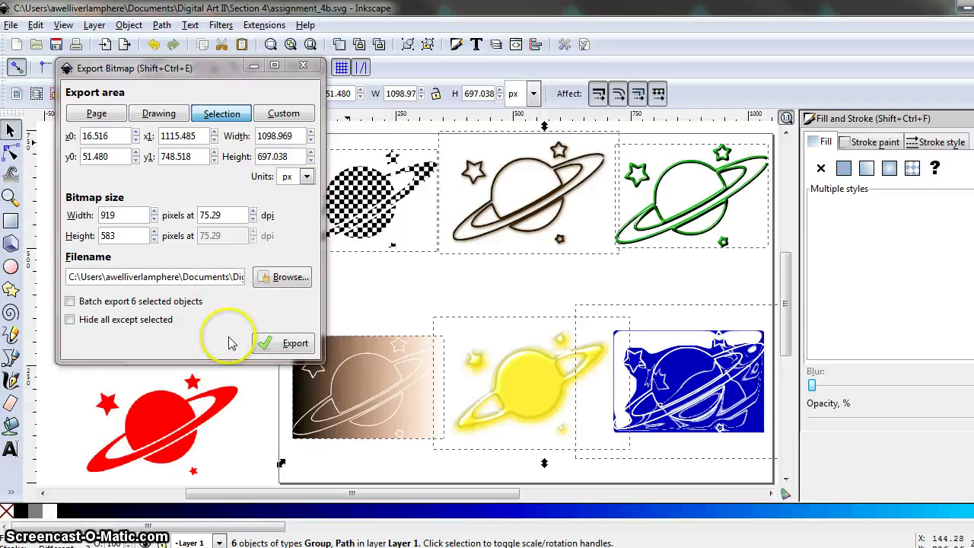
click(303, 65)
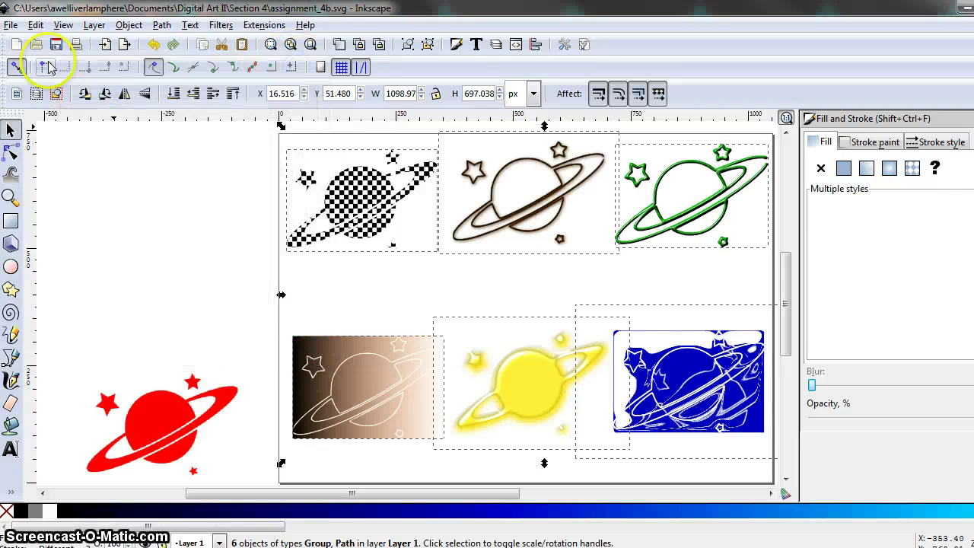